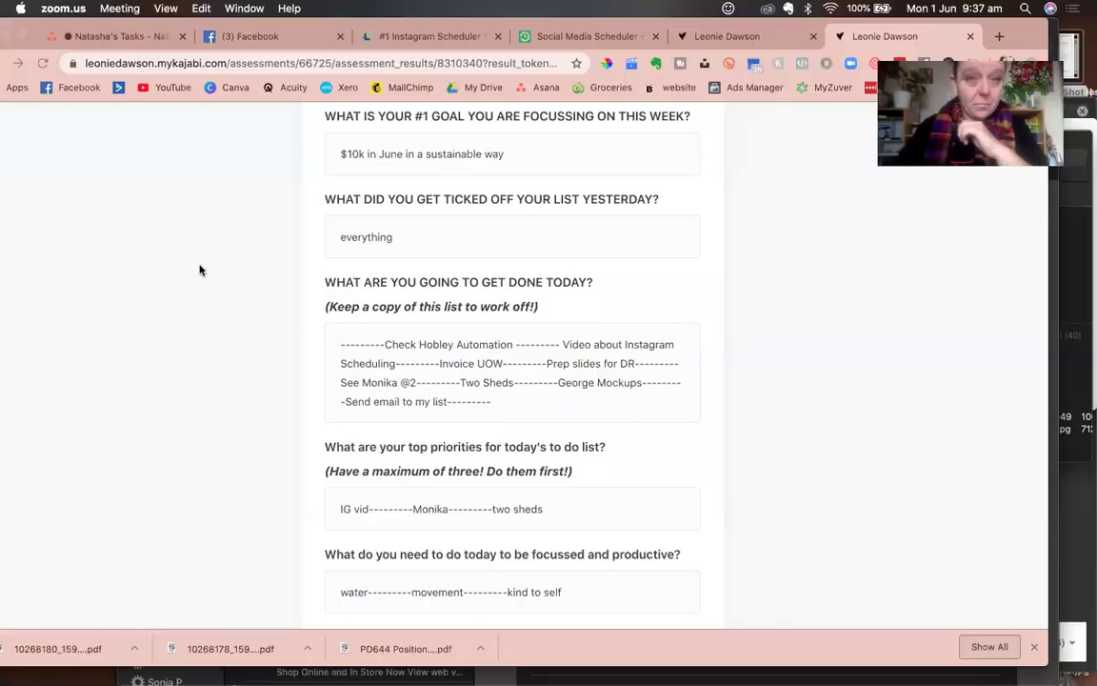
Bring the Chrome browser window in front of the Zoom meeting.
left_click(200, 271)
Close the chat popup and open the Connected Marketing Page from the account menu's managed Pages.
left_click(207, 38)
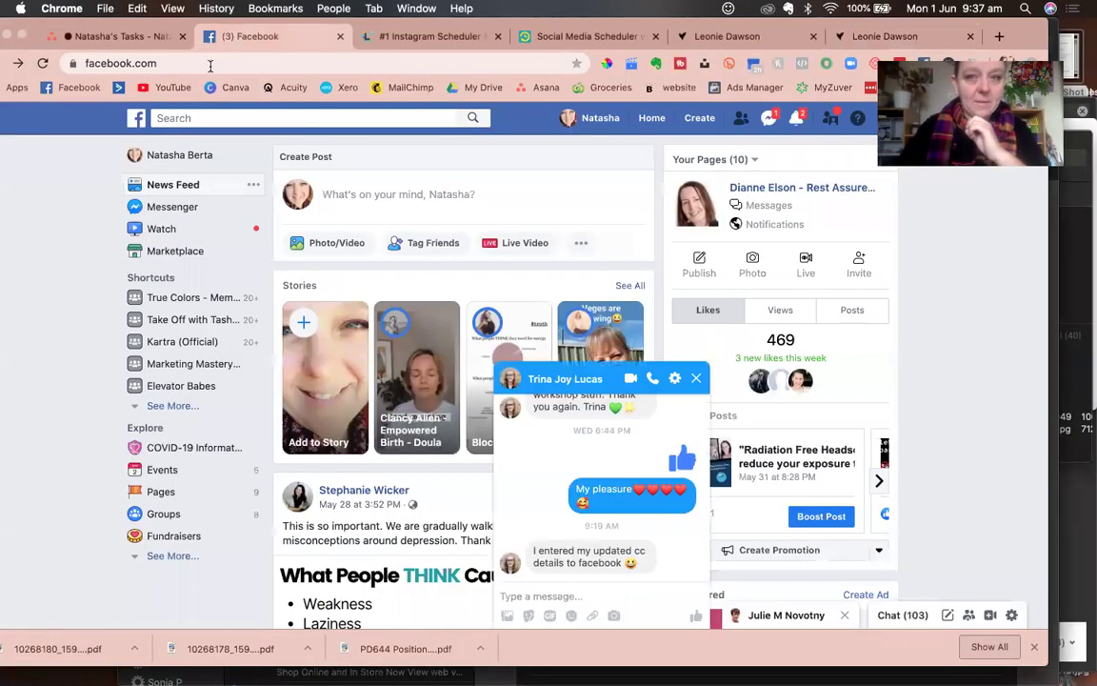
left_click(696, 380)
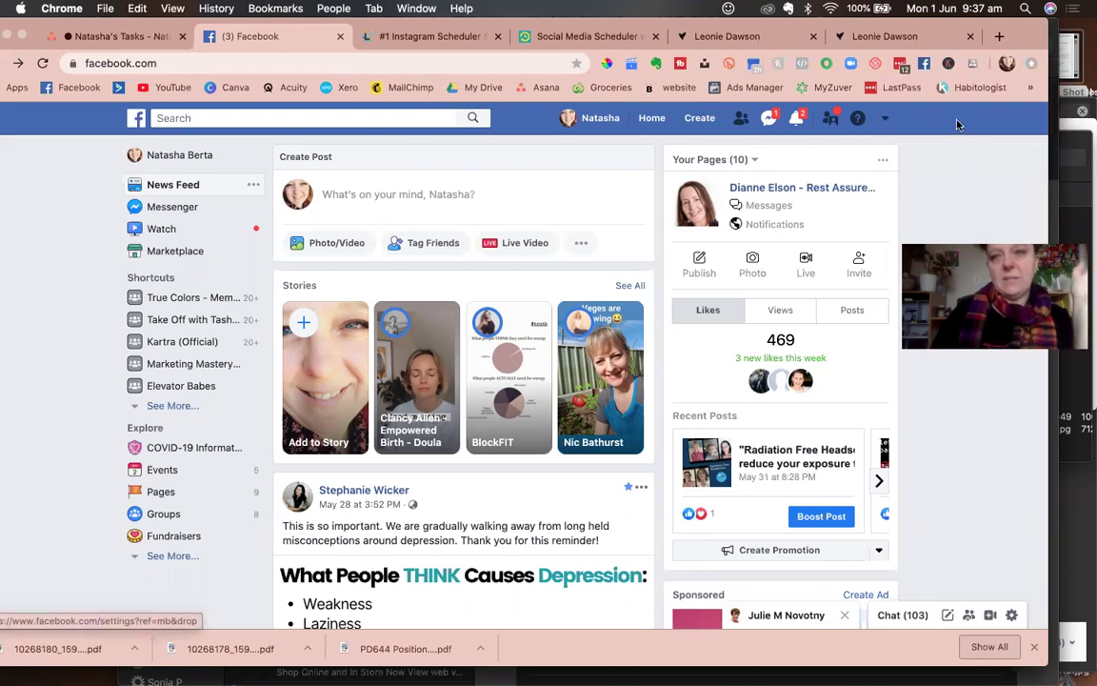
left_click(885, 121)
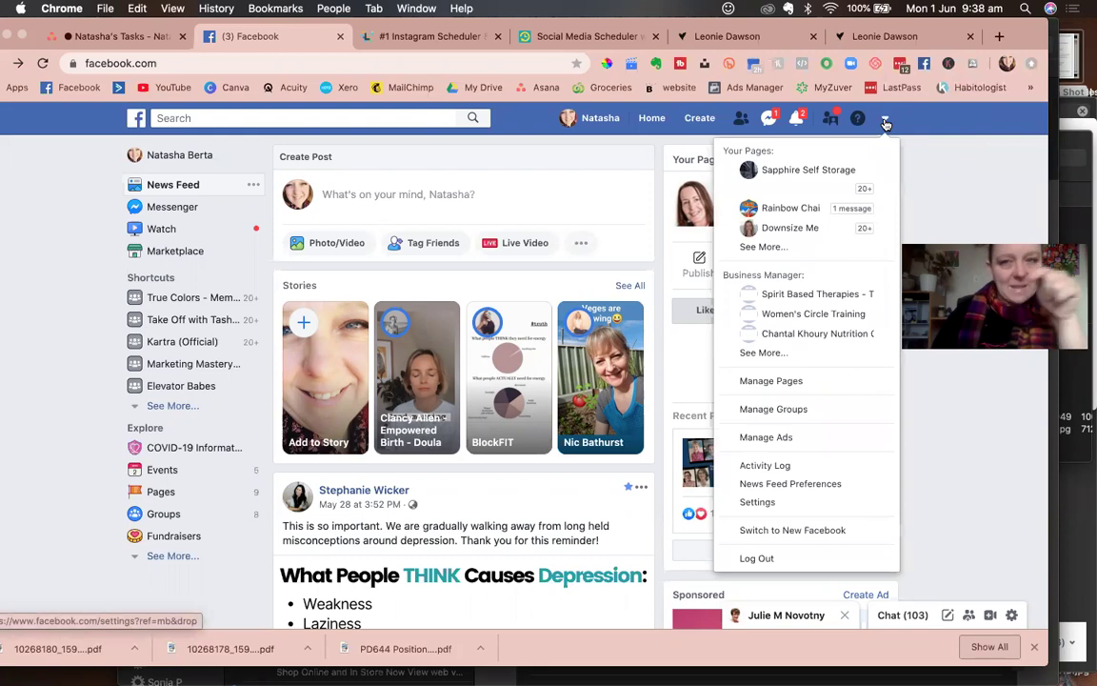
left_click(759, 248)
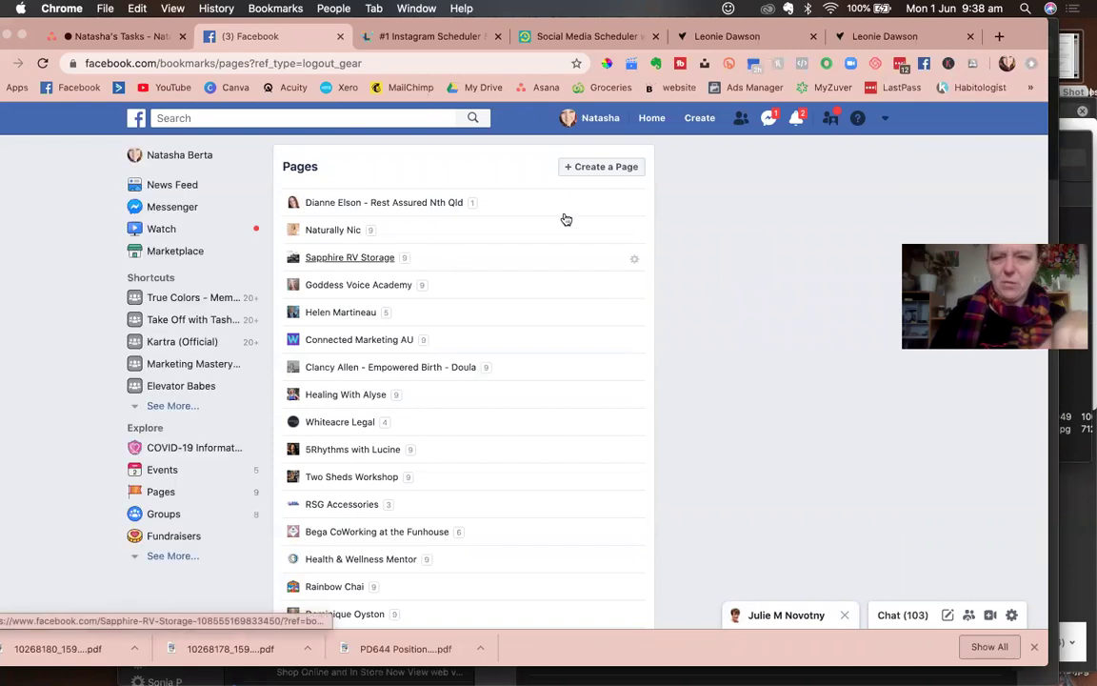
left_click(884, 122)
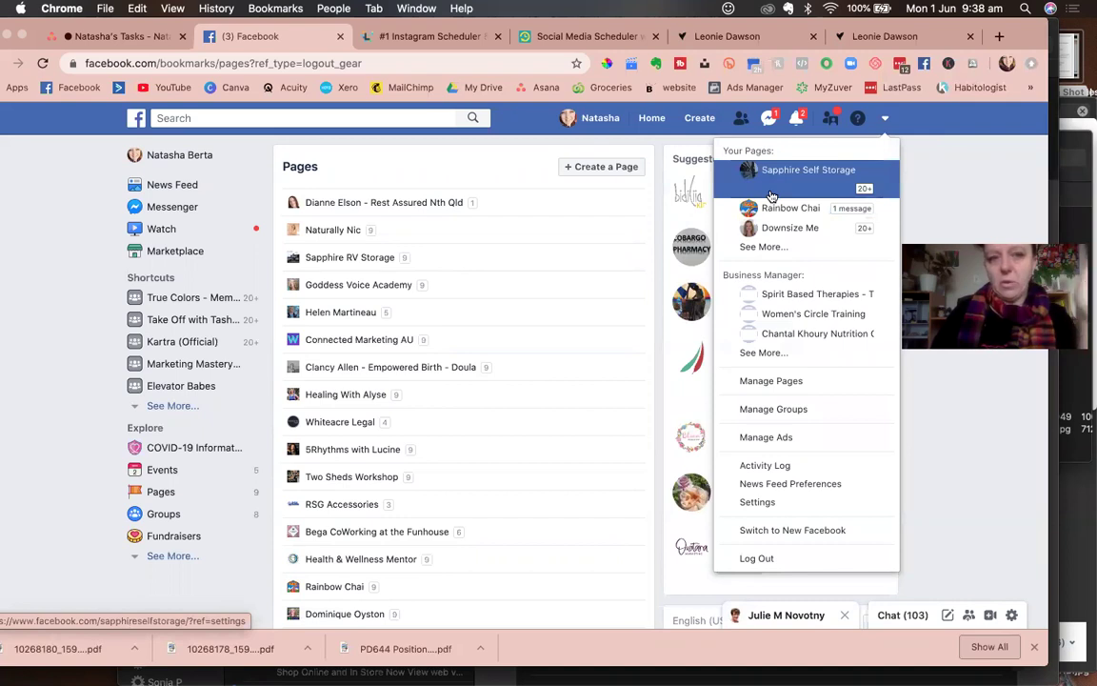
scroll(363, 286, "down", 4)
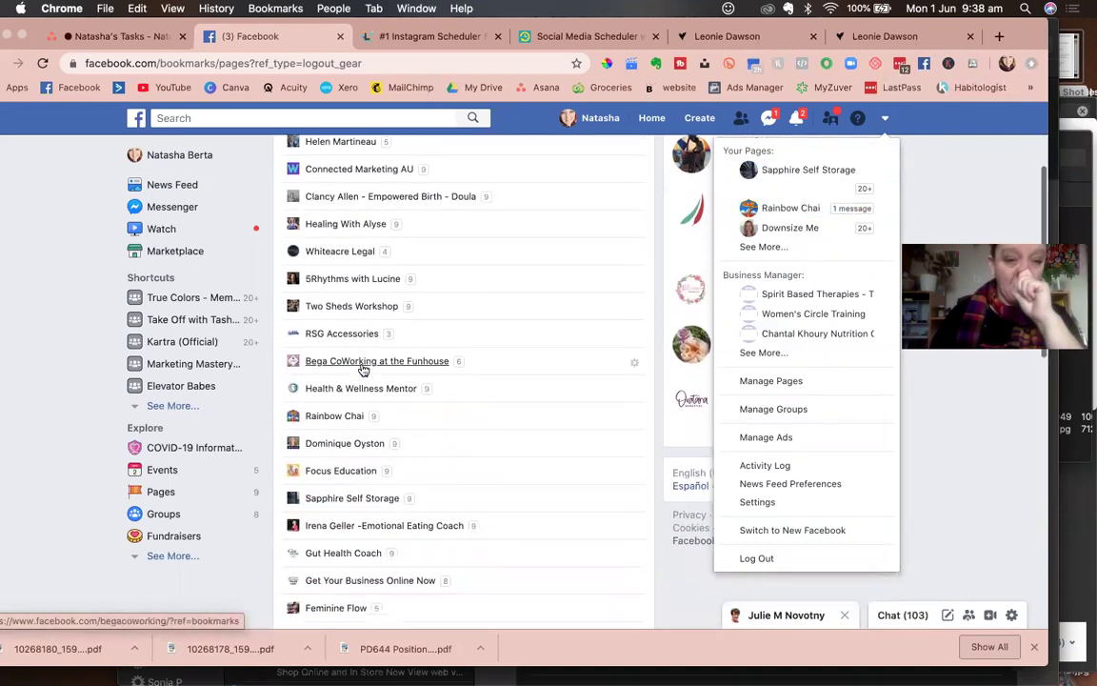
scroll(363, 370, "down", 6)
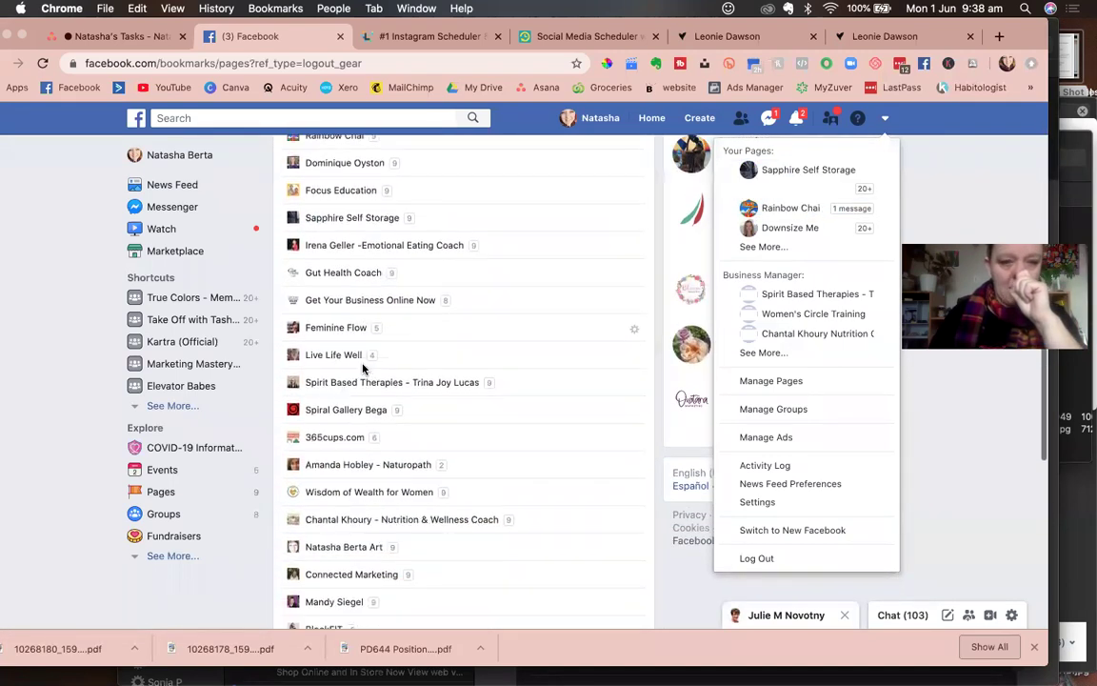
scroll(363, 368, "down", 2)
left_click(342, 483)
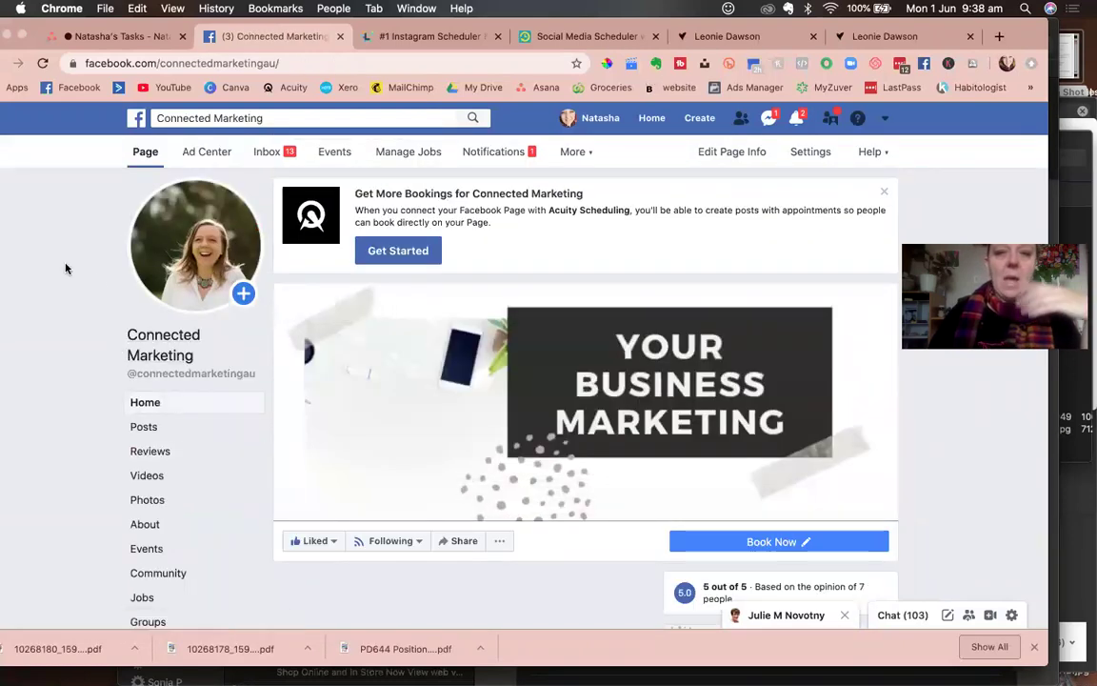
Dismiss the Acuity bookings banner and open Publishing Tools from the Page's More menu.
left_click(884, 192)
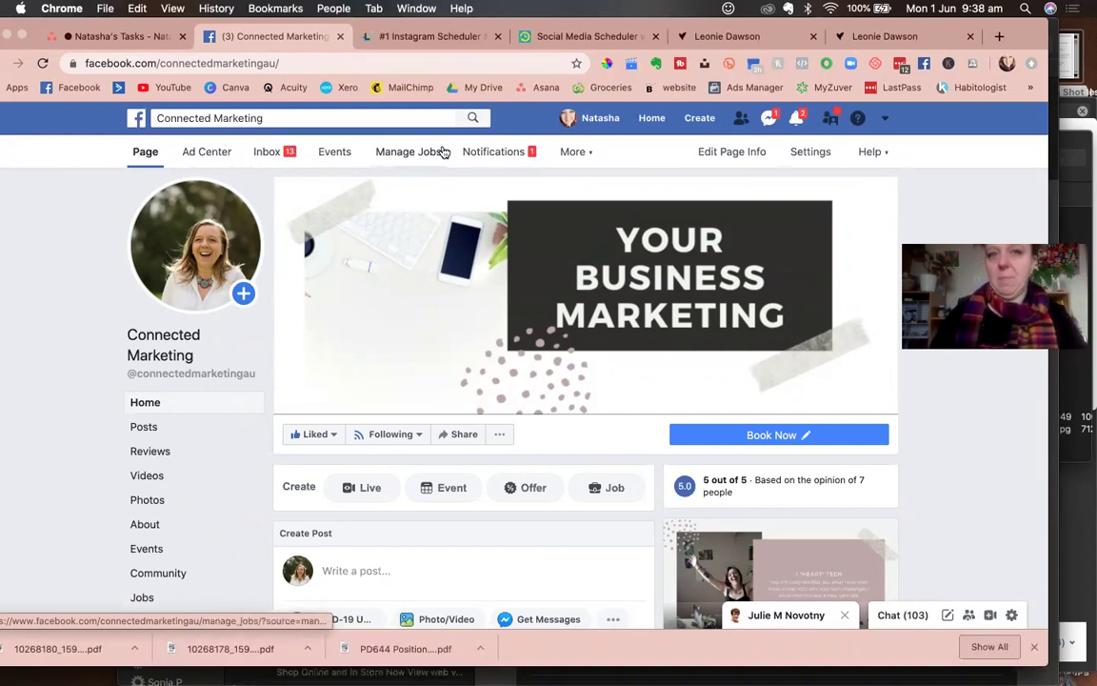
left_click(583, 155)
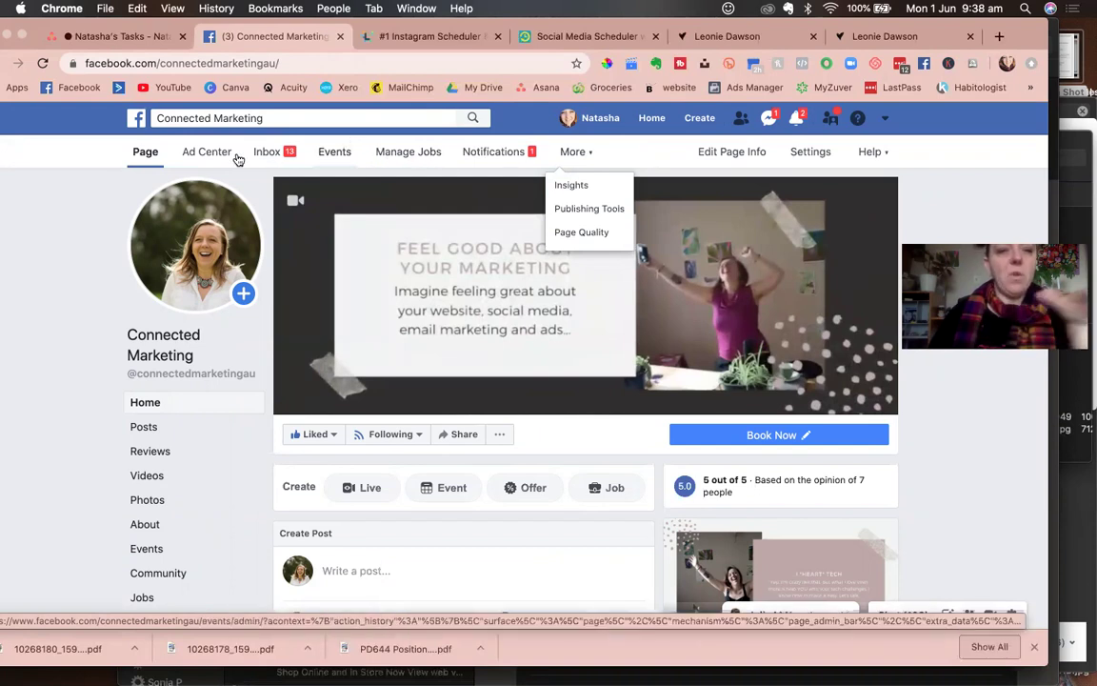
left_click(576, 209)
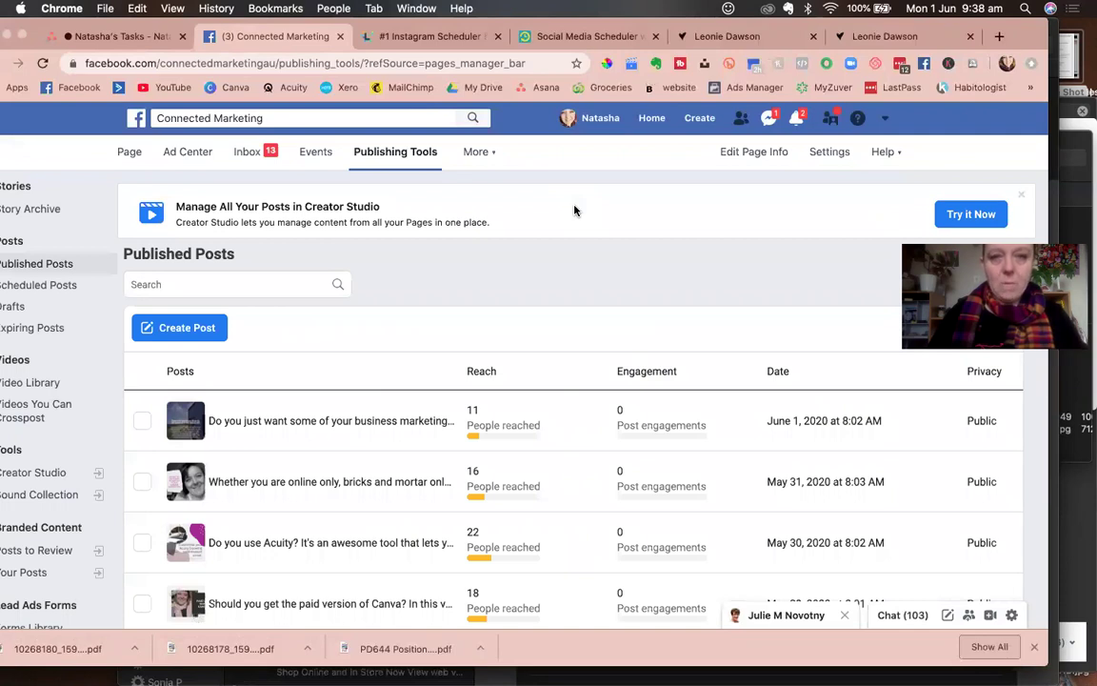
Start a new Page post and attach the uploaded Helen SM post.png image.
left_click(181, 328)
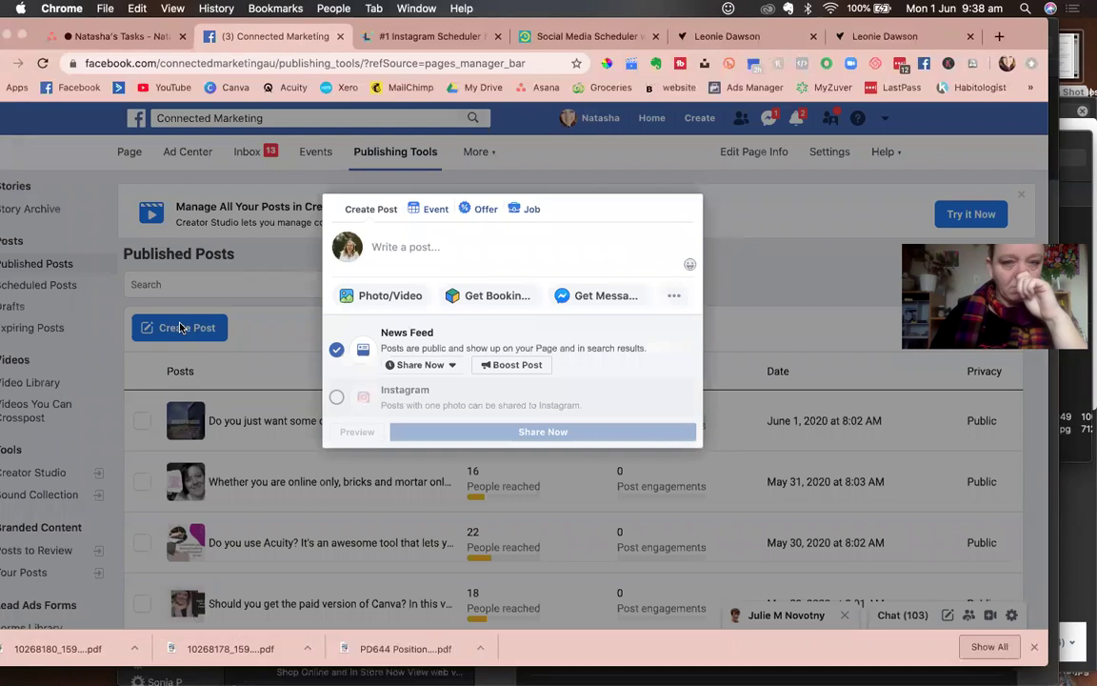
left_click(401, 297)
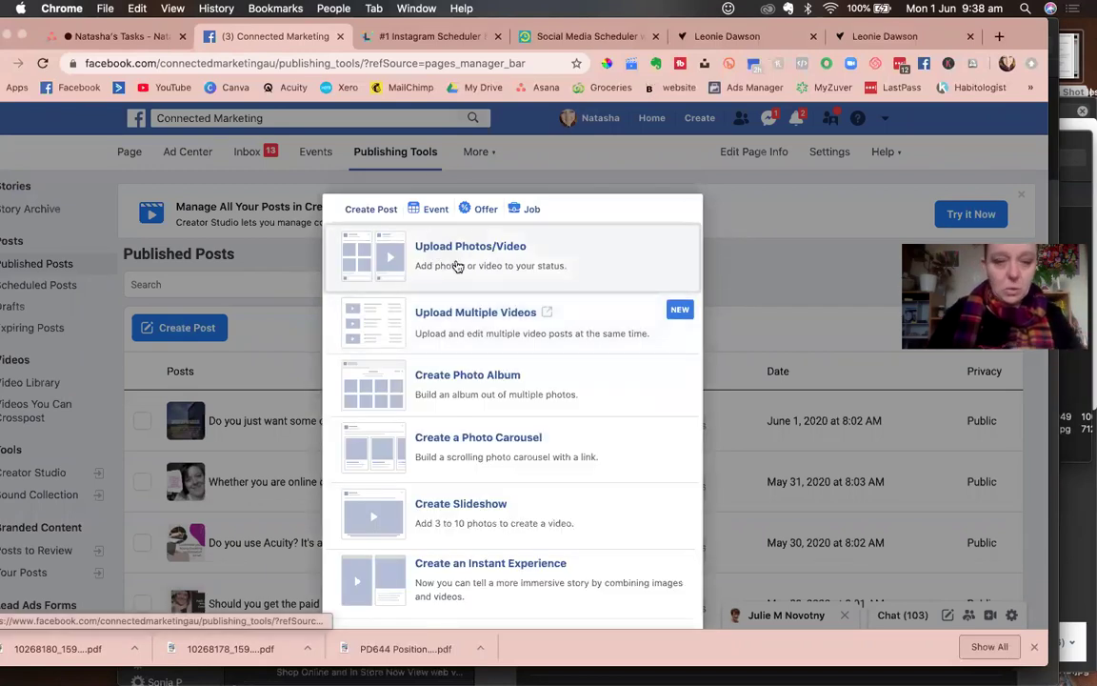
left_click(457, 267)
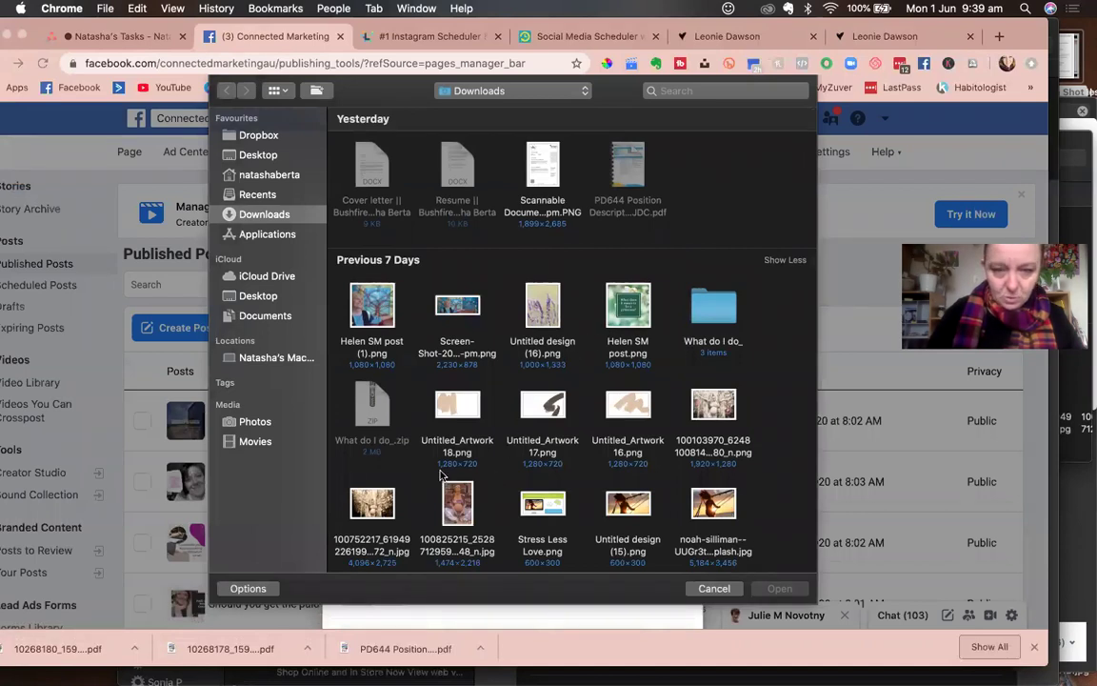
left_click(619, 309)
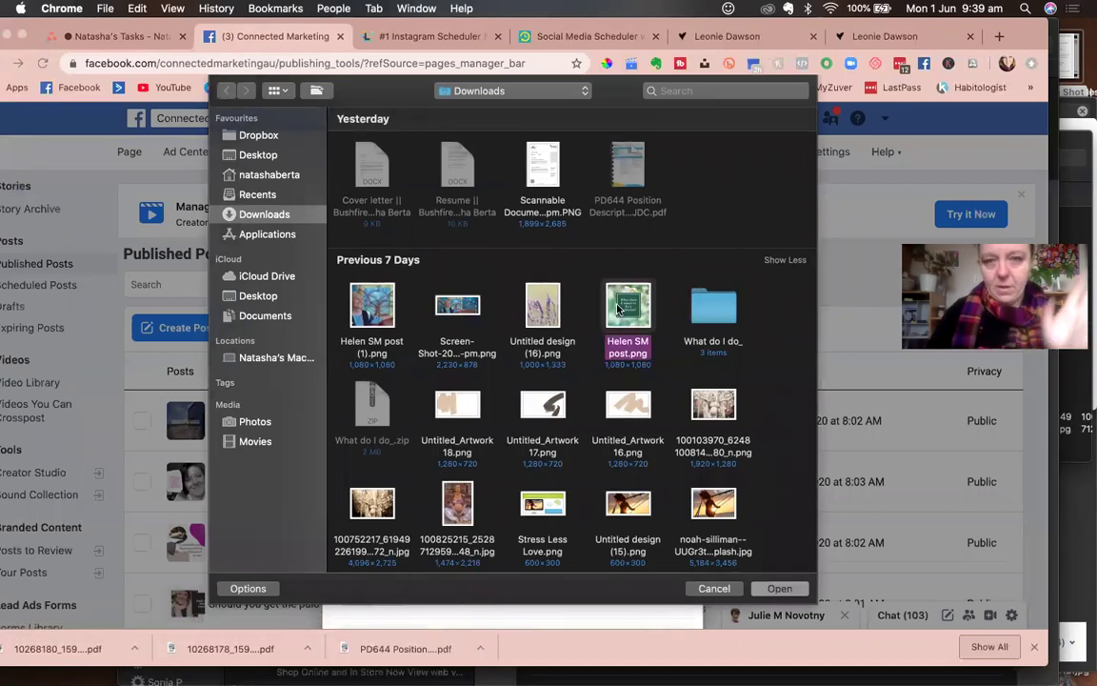
left_click(779, 588)
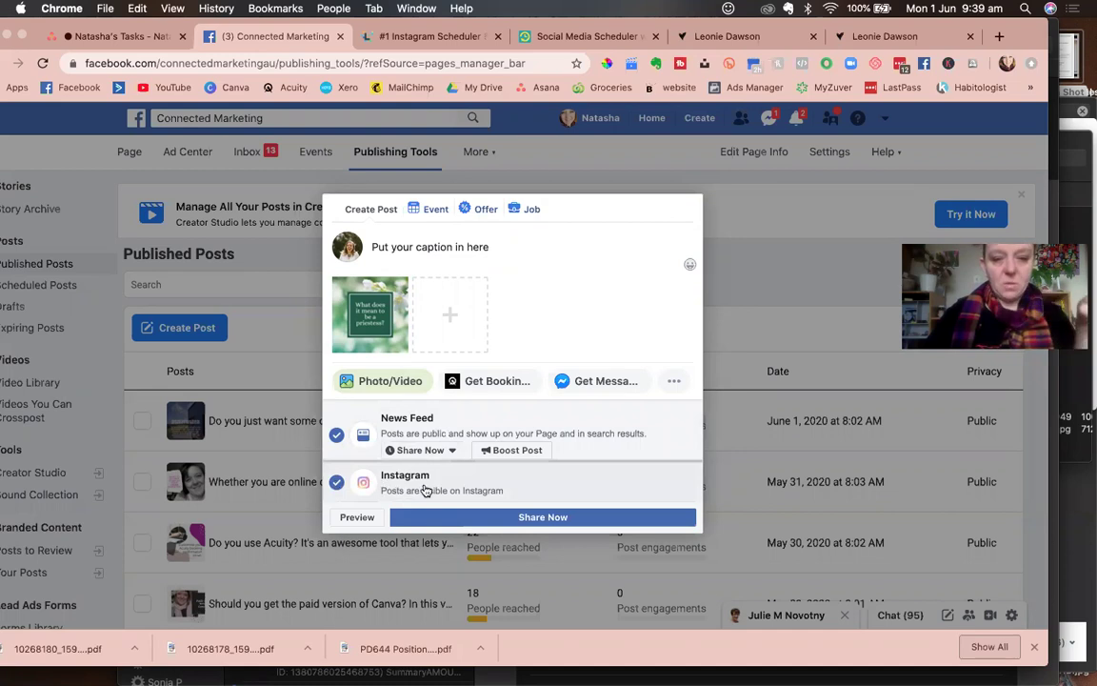
Schedule the post to publish on 6/24/2020 at 9:50 AM.
left_click(449, 451)
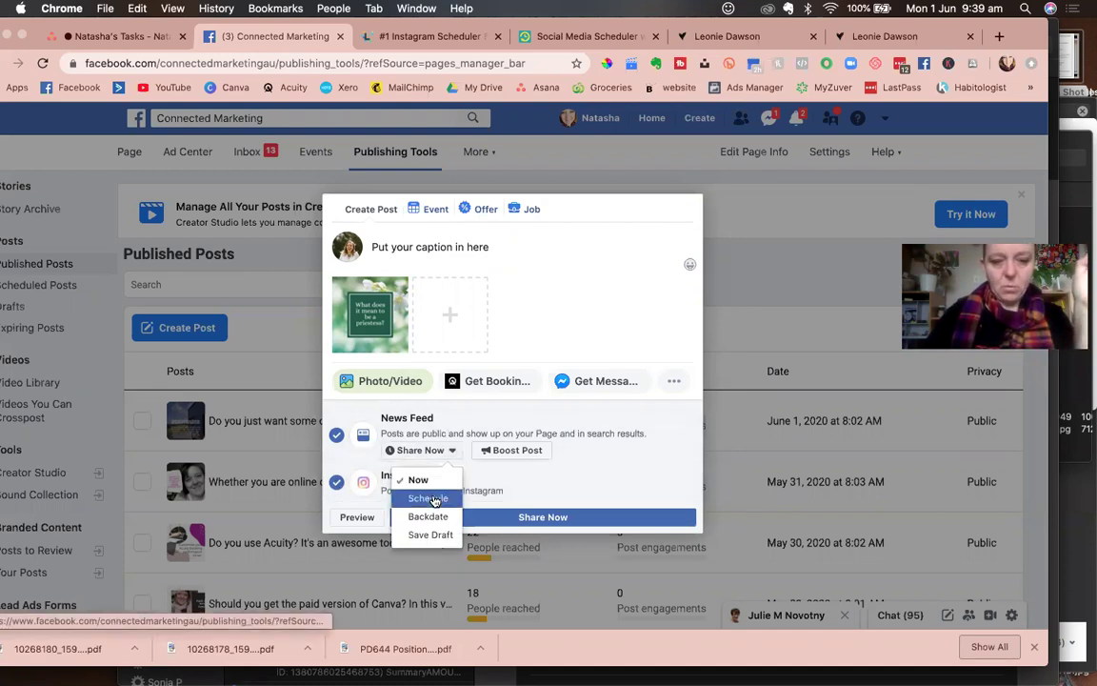
left_click(433, 499)
left_click(435, 520)
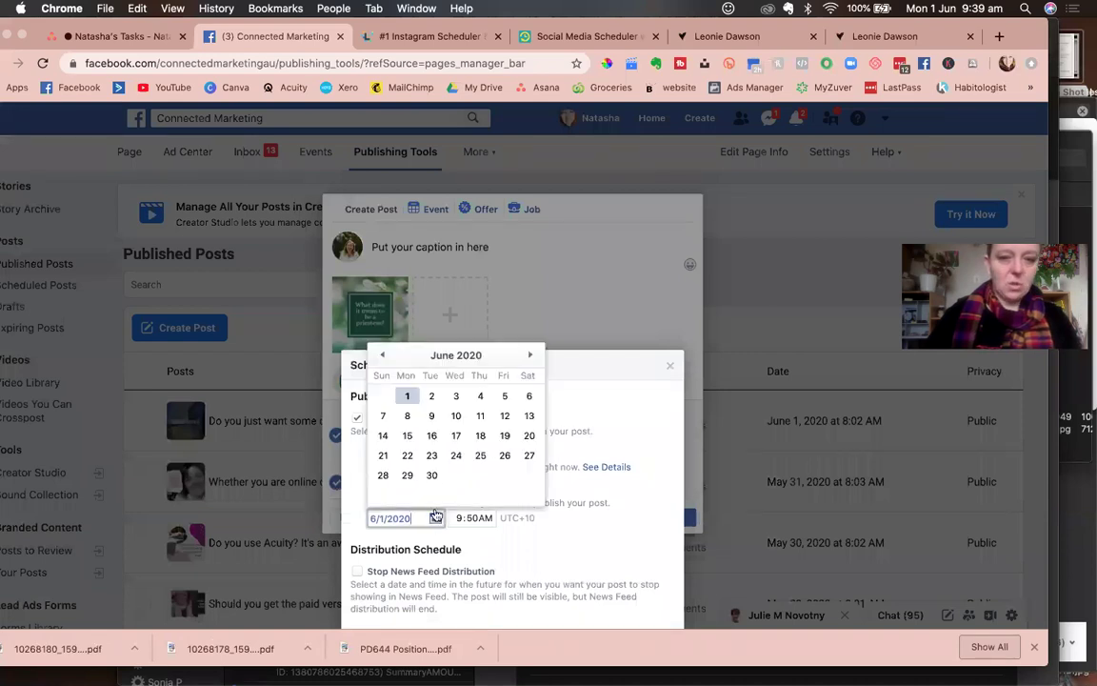
left_click(455, 456)
scroll(480, 531, "down", 1)
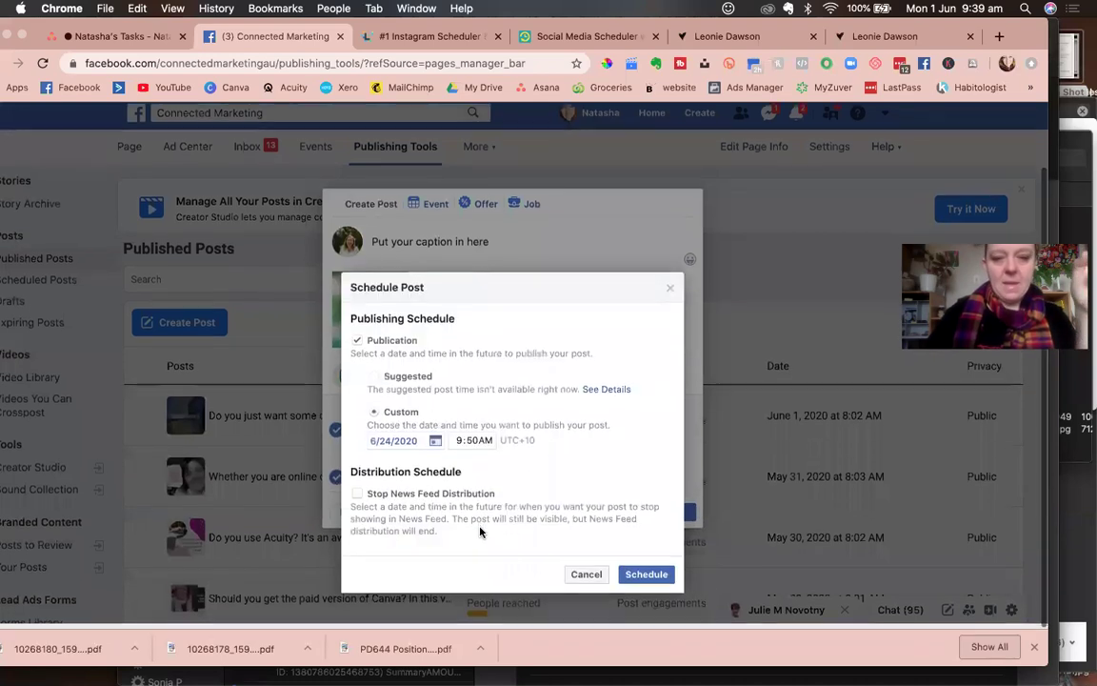
left_click(587, 575)
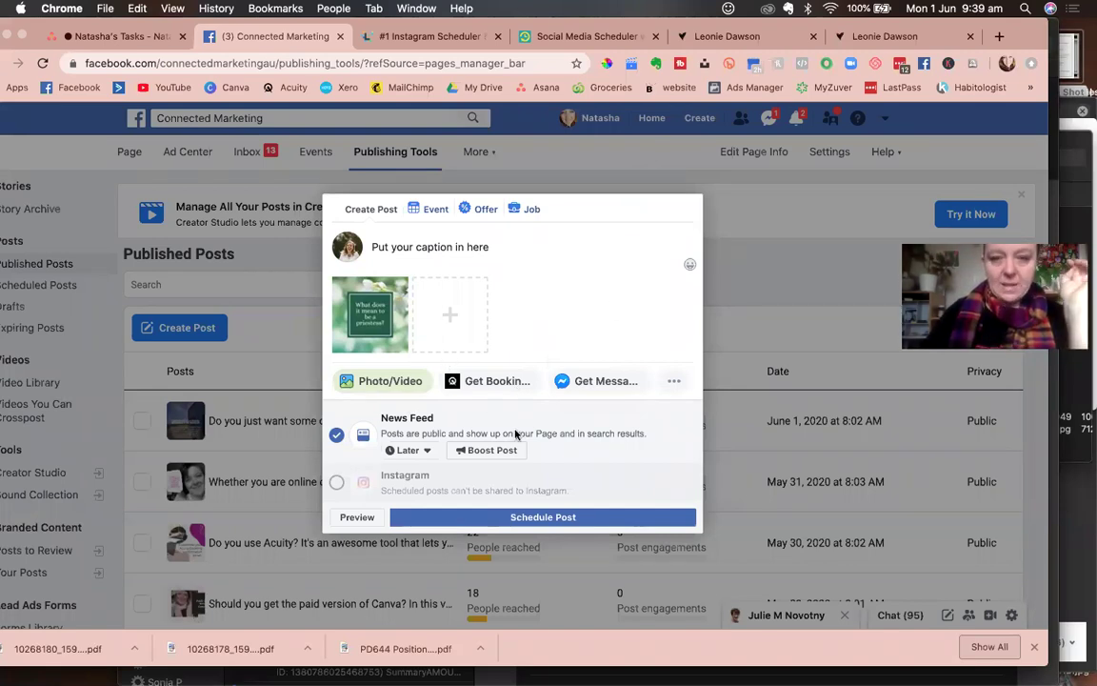
Close the post composer and dismiss the Creator Studio app promotion.
left_click(656, 169)
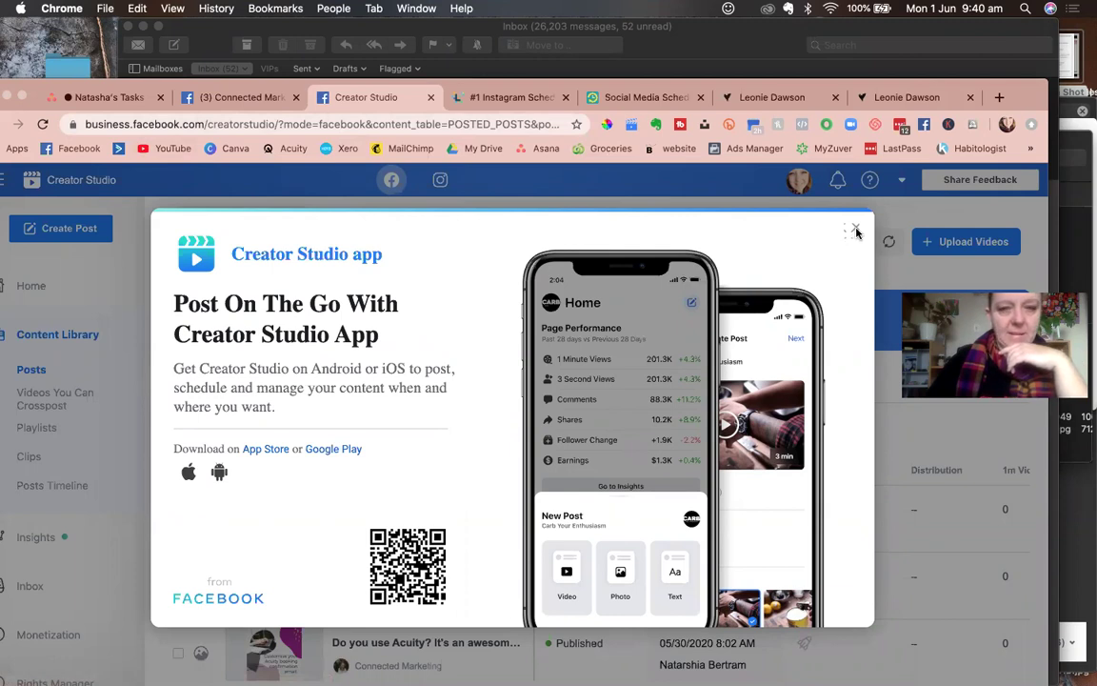
left_click(853, 230)
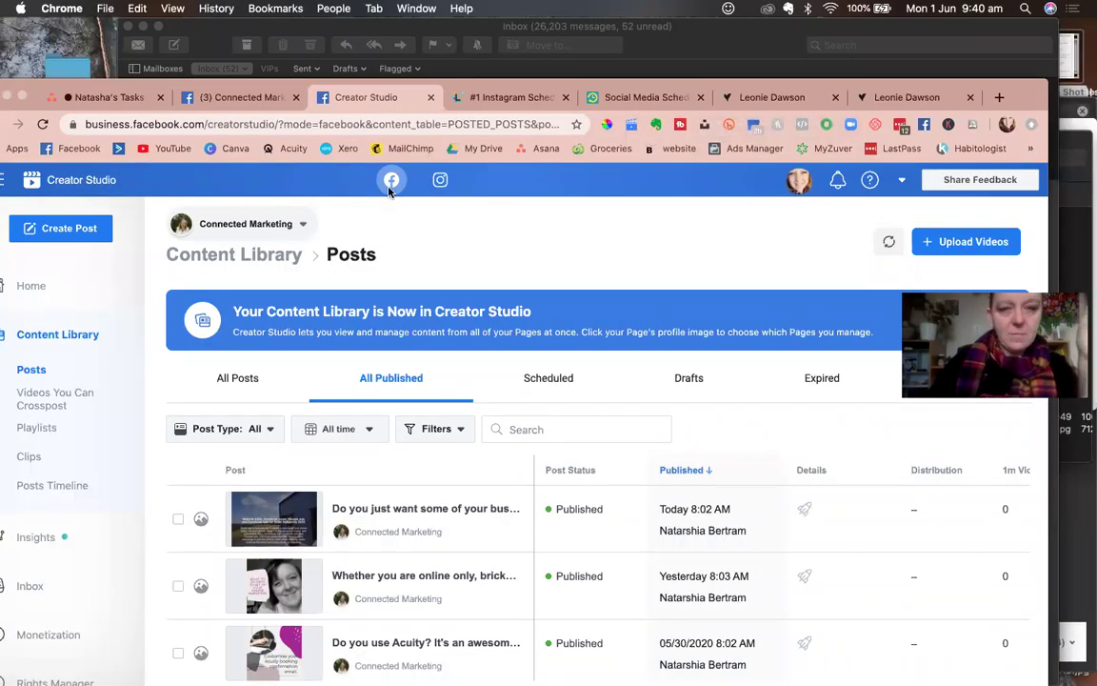
Start an Instagram Feed post for Connected Marketing with the caption 'Put your caption here'.
left_click(440, 180)
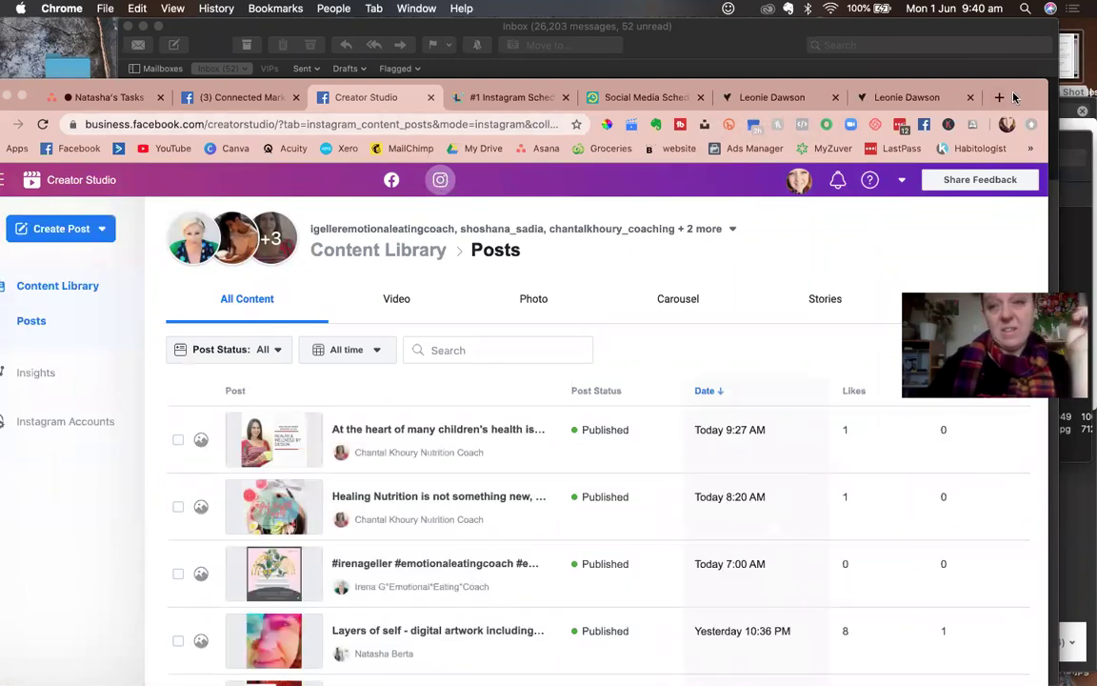
left_click_drag(1015, 97, 1045, 51)
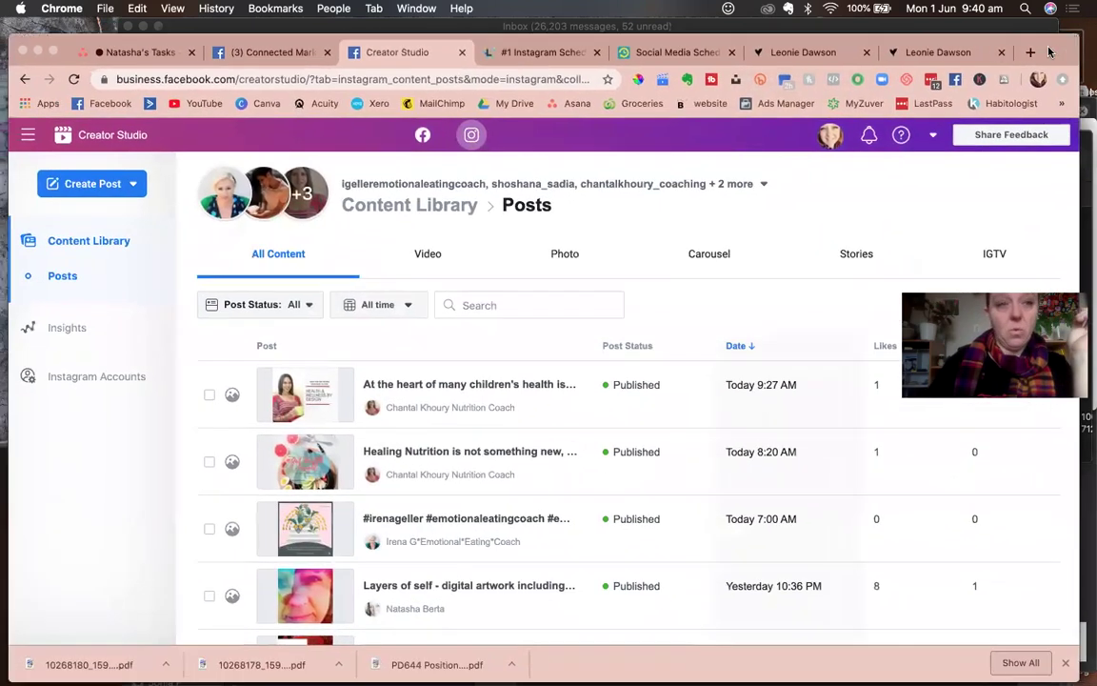
left_click(117, 184)
left_click(101, 220)
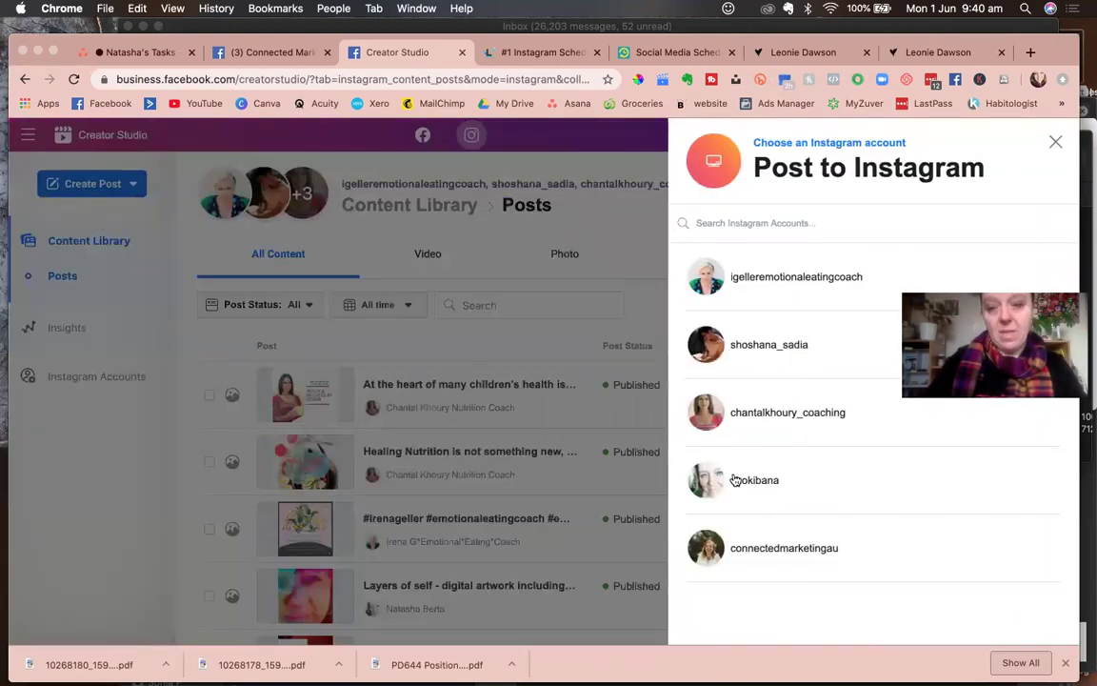
left_click(772, 550)
left_click(416, 271)
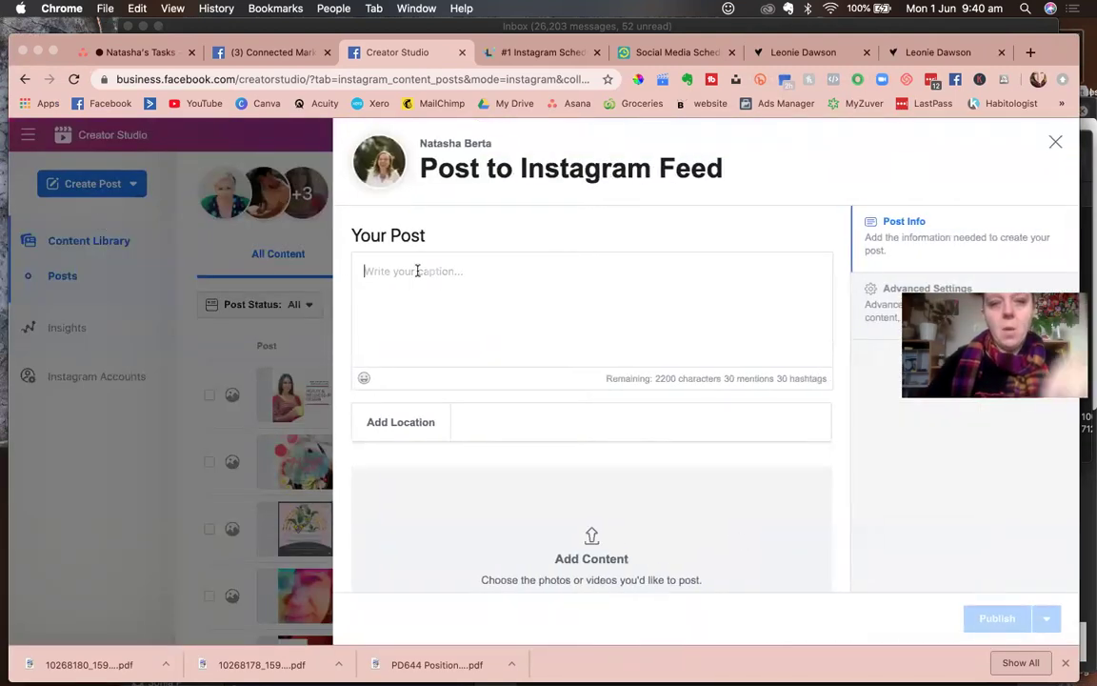
type("Put your")
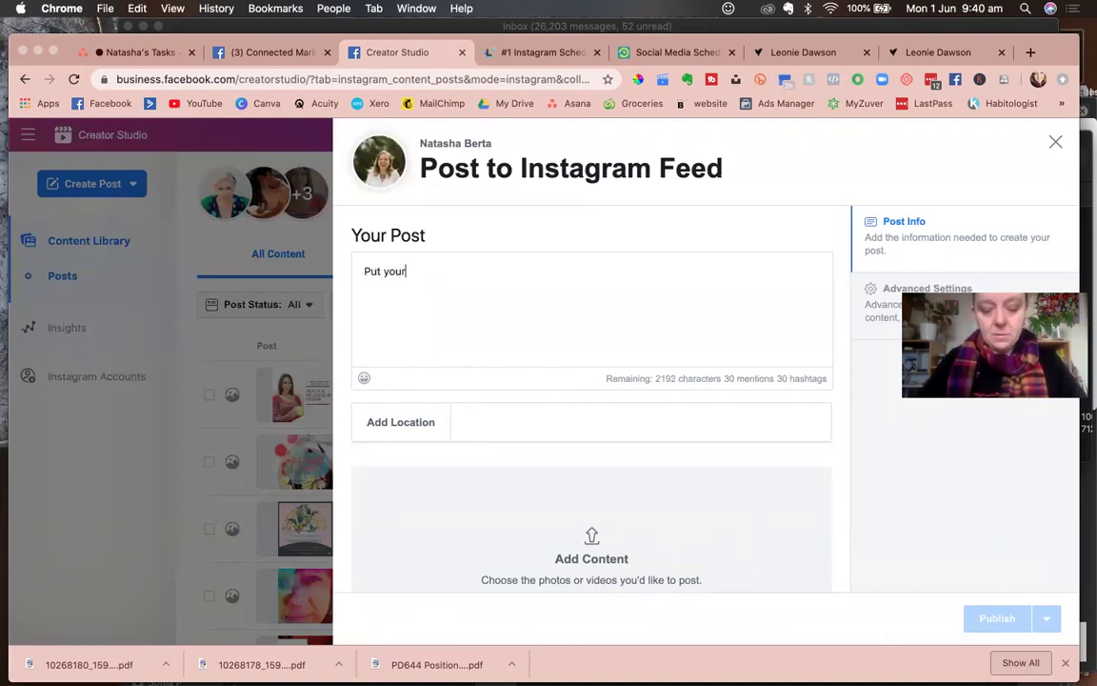
type(" caption here")
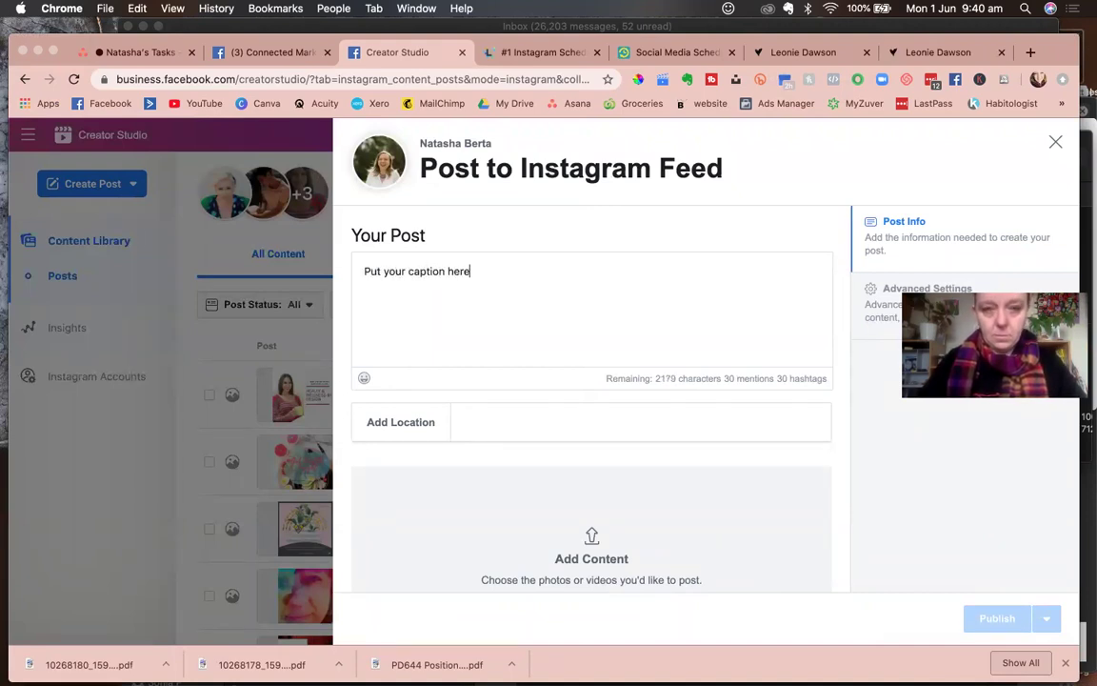
Attach the Helen SM post.png image to the Instagram post via file upload.
scroll(529, 530, "down", 3)
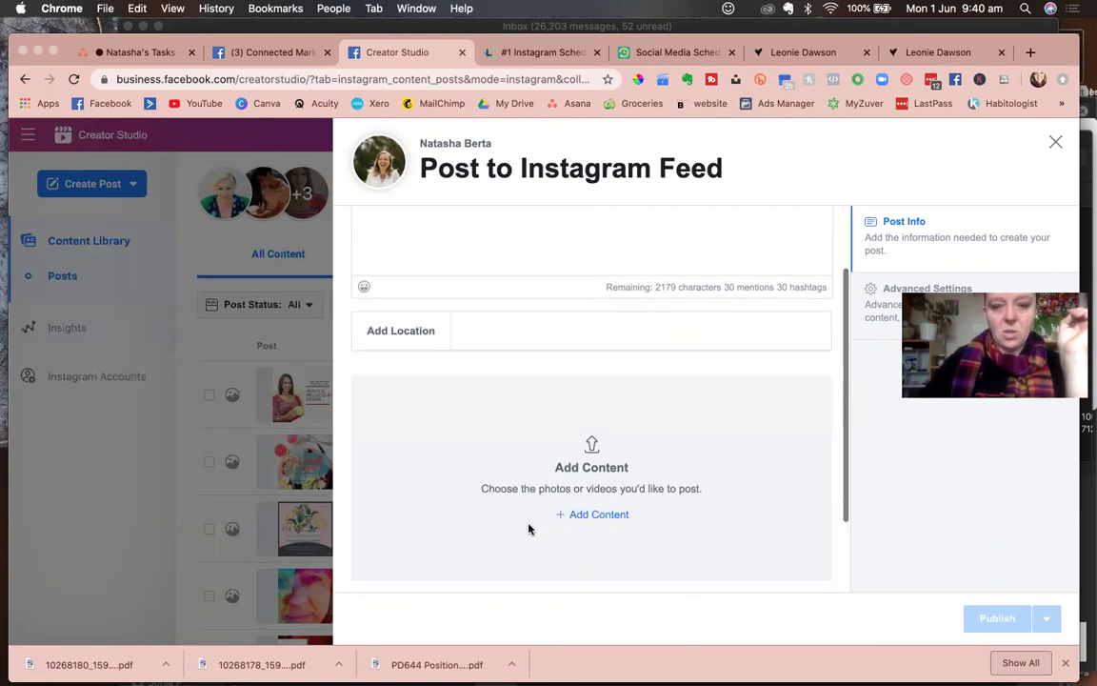
left_click(602, 485)
left_click(601, 515)
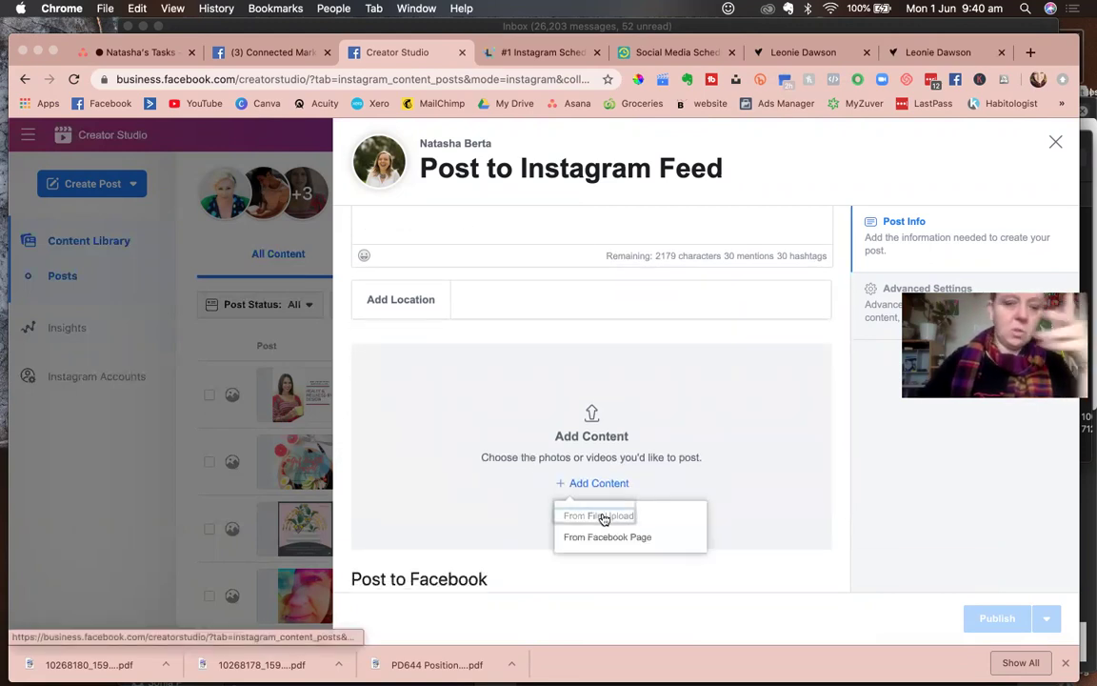
left_click(659, 326)
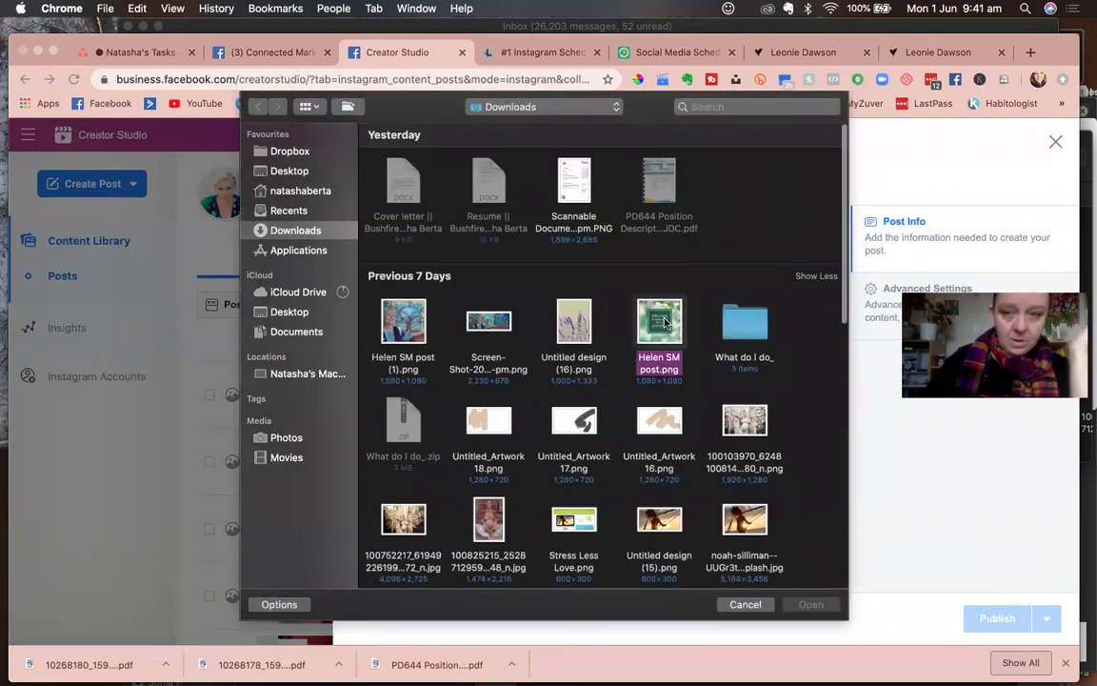
left_click(809, 604)
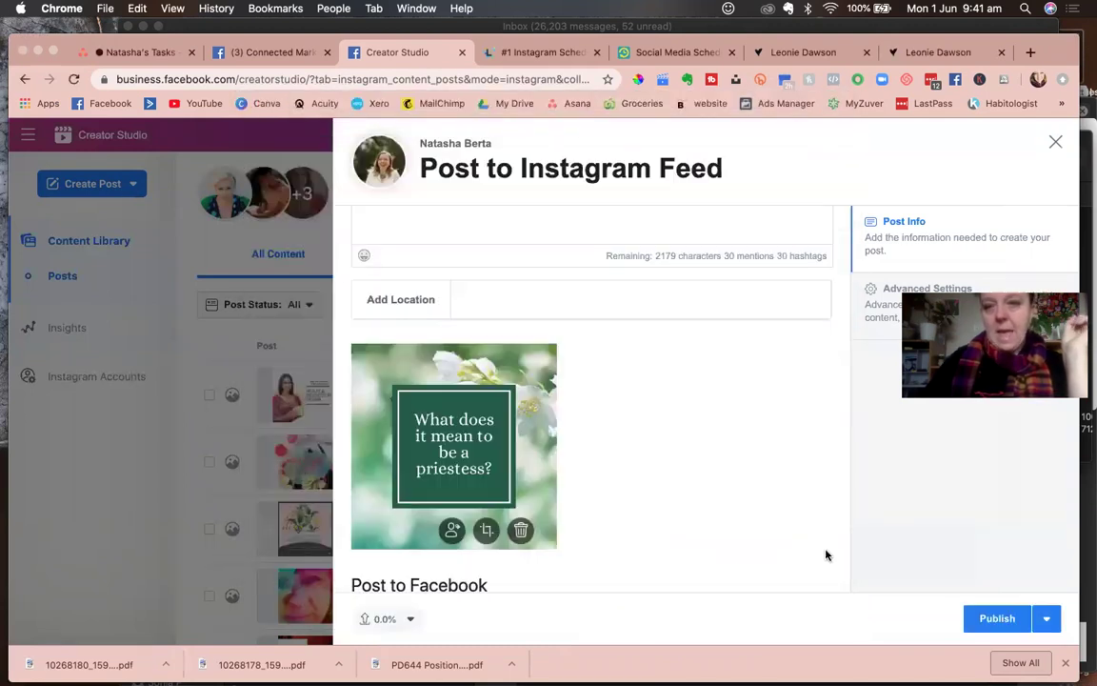
Schedule the Instagram post for Jun 16, 2020 at 5:40PM.
left_click(1048, 618)
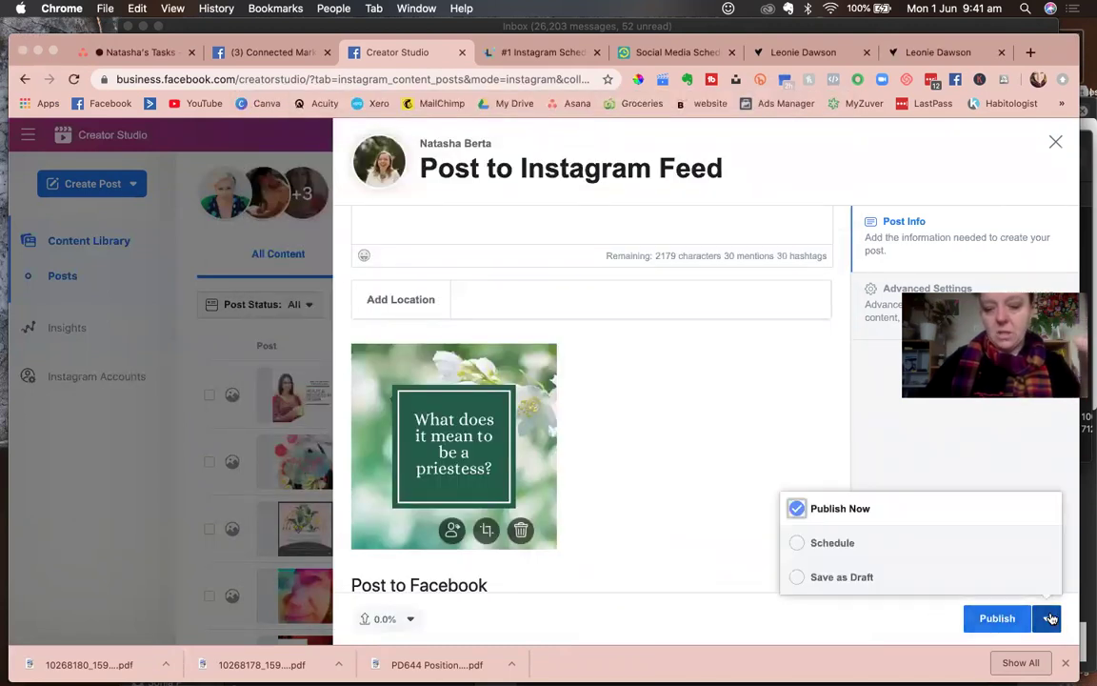
left_click(806, 543)
left_click(820, 519)
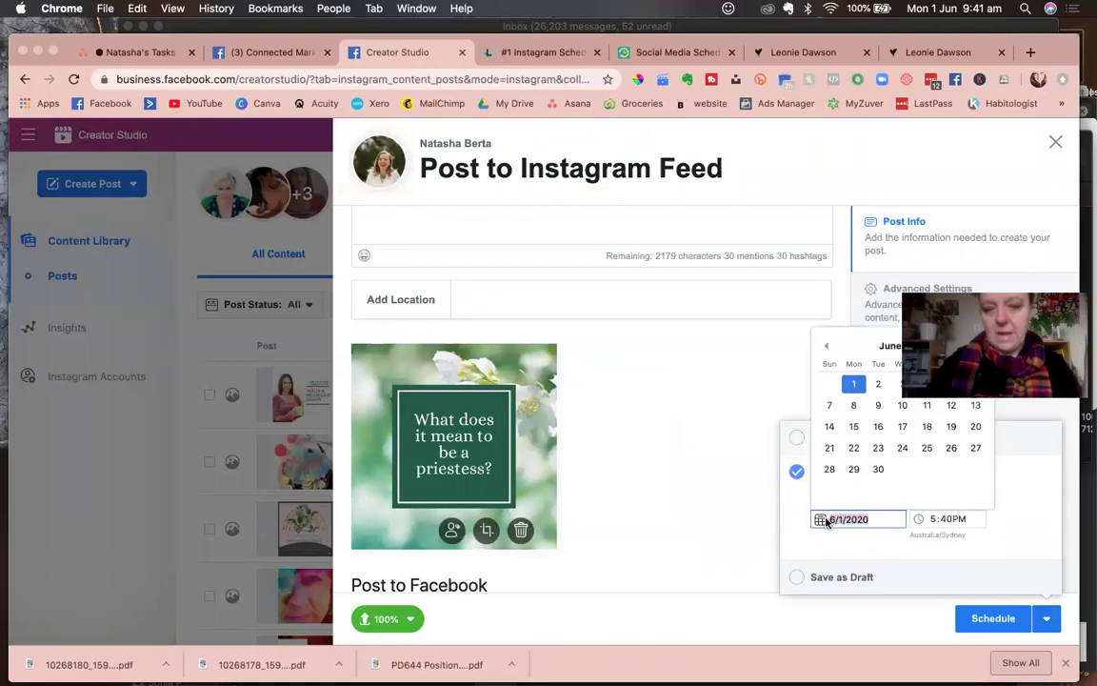
left_click(883, 428)
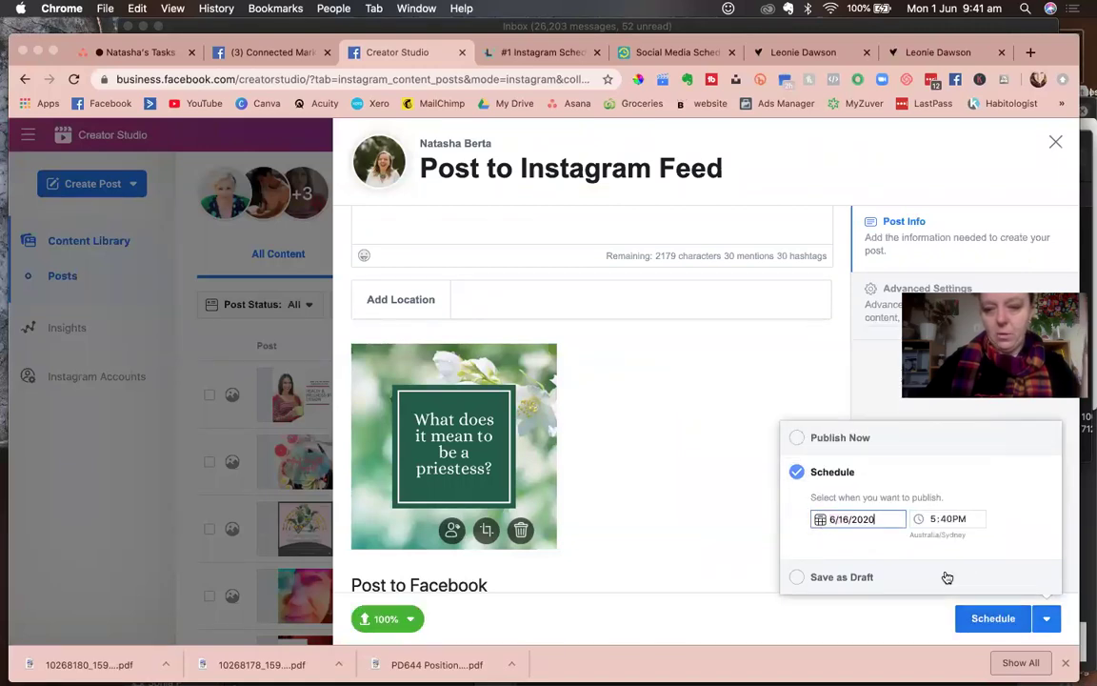
left_click(998, 619)
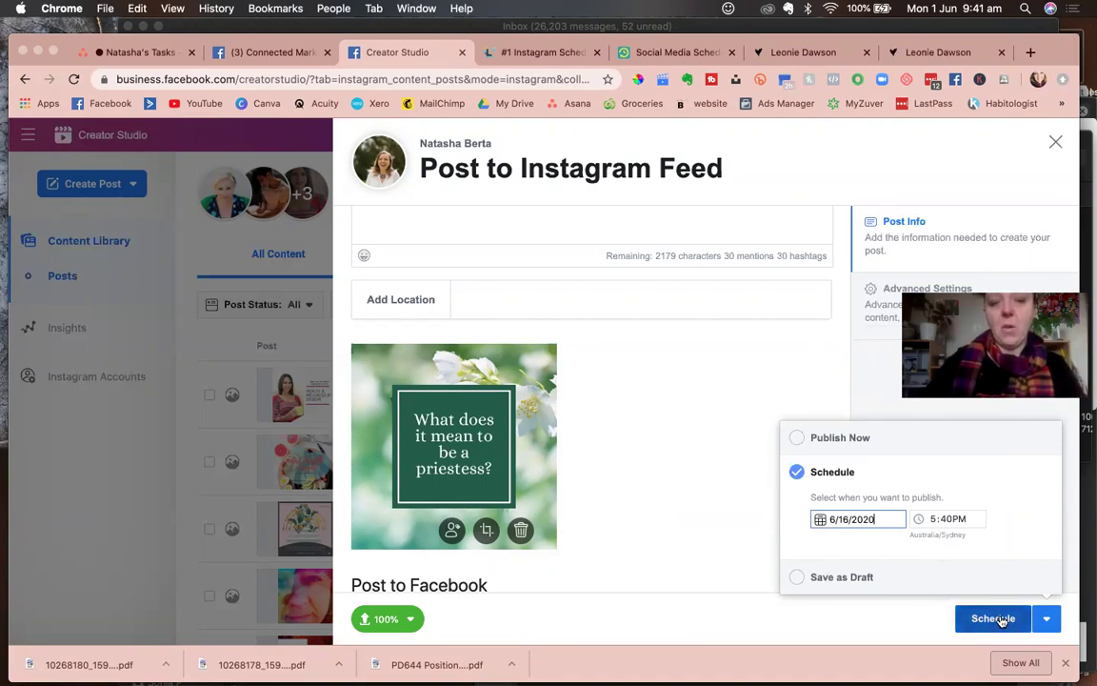
Close the Post to Instagram Feed editor and confirm discarding the unsaved post.
left_click(1056, 142)
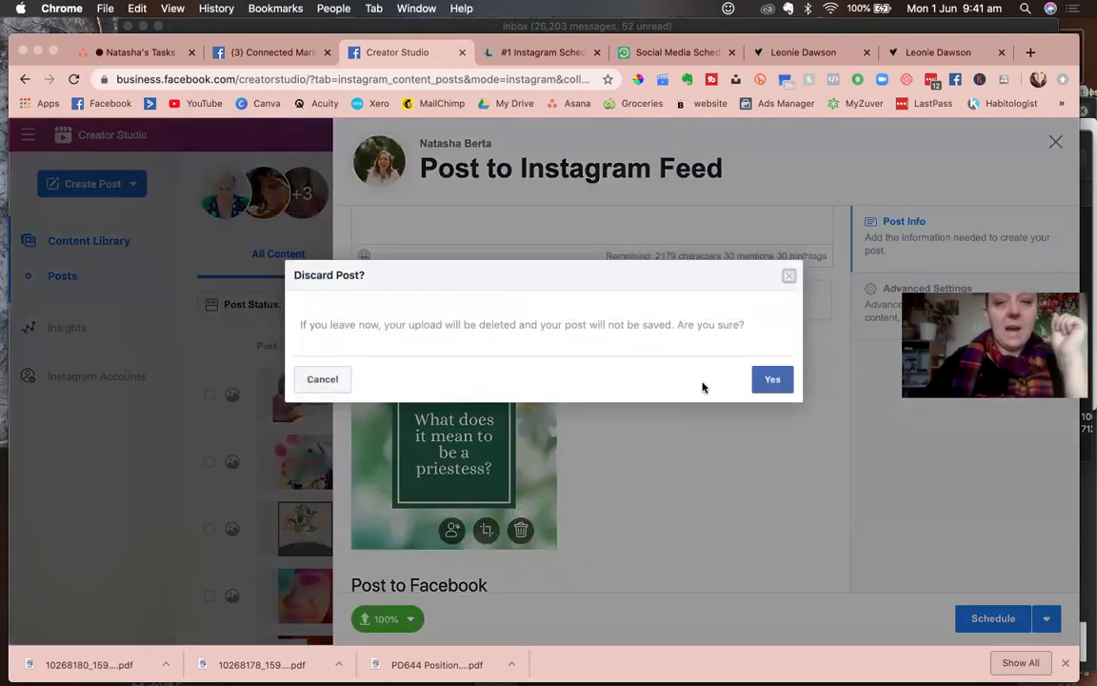
left_click(776, 381)
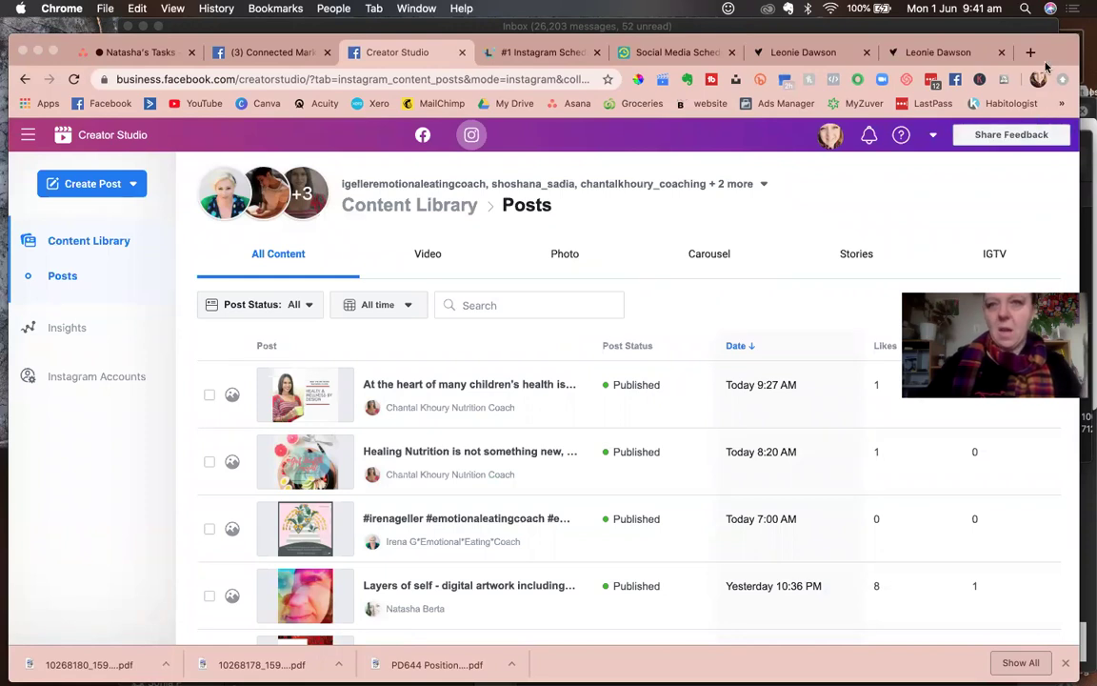
left_click_drag(1045, 52, 1051, 90)
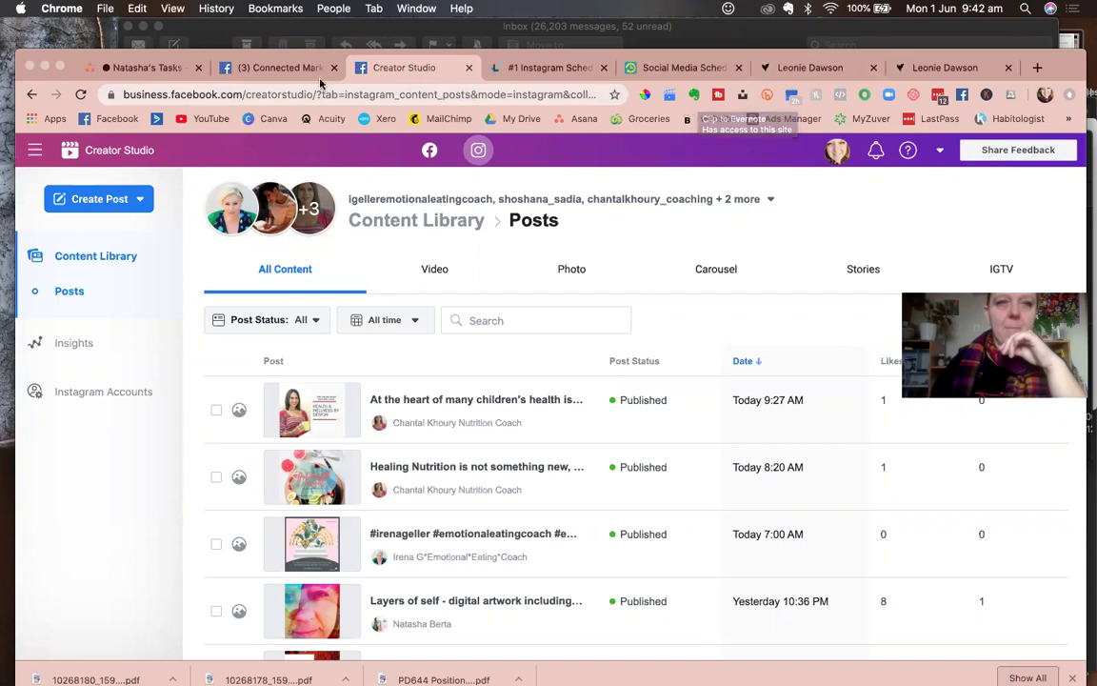
Return to the Connected Marketing Publishing Tools tab and scroll through the Published Posts table.
left_click(277, 67)
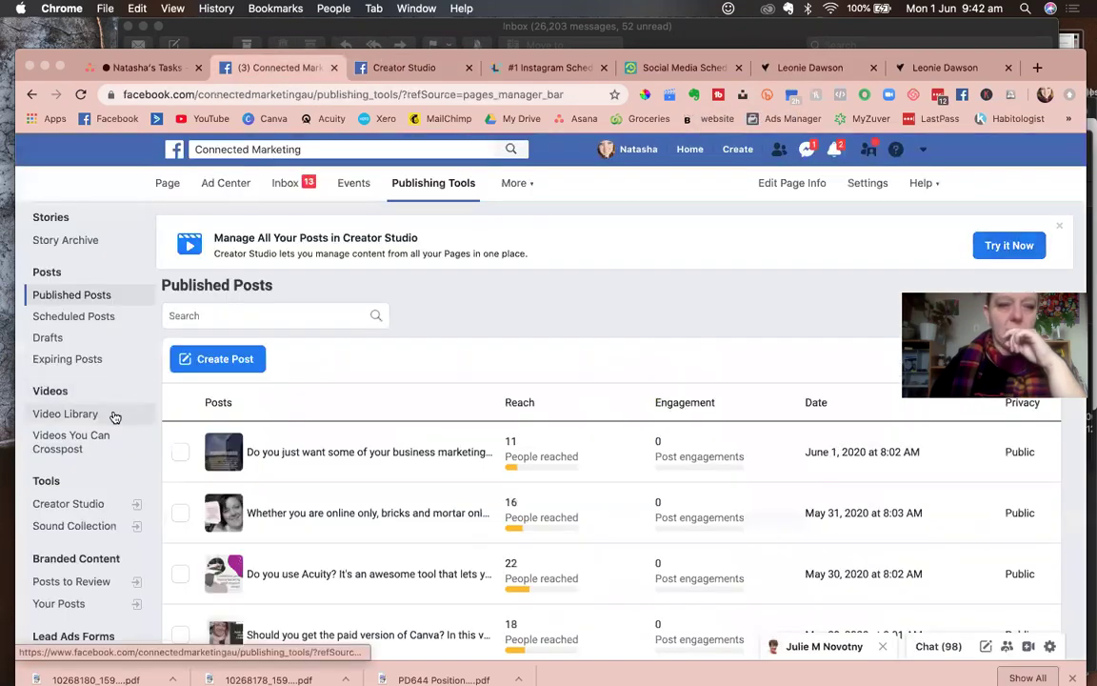
scroll(533, 496, "down", 1)
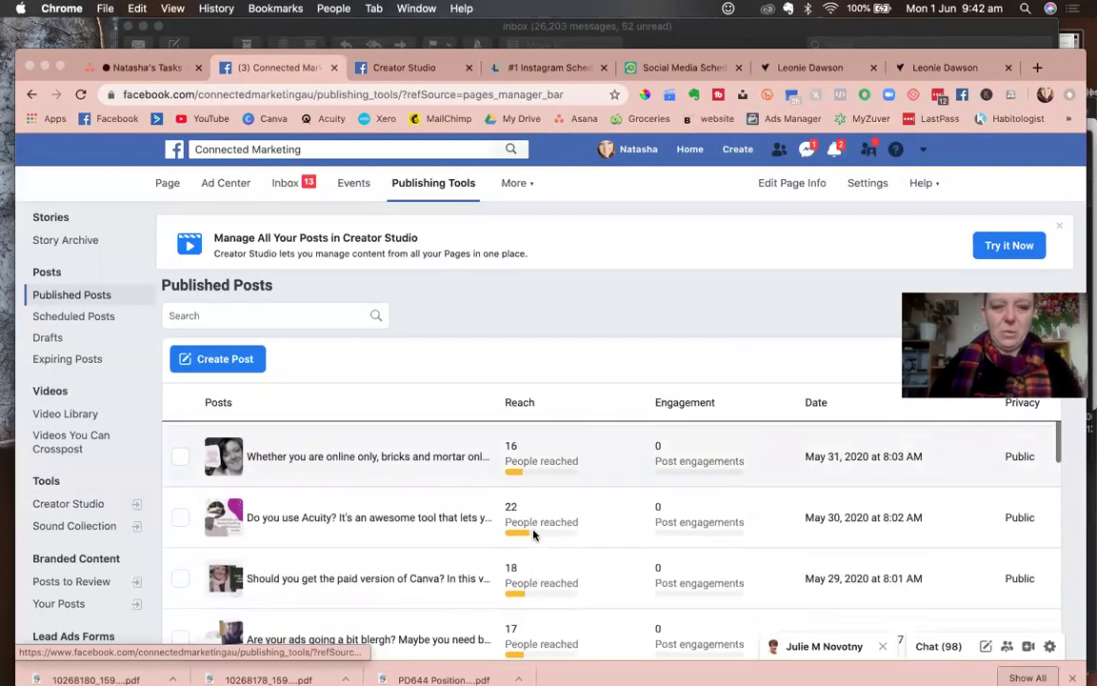
scroll(533, 536, "up", 1)
scroll(533, 535, "down", 4)
scroll(534, 536, "down", 3)
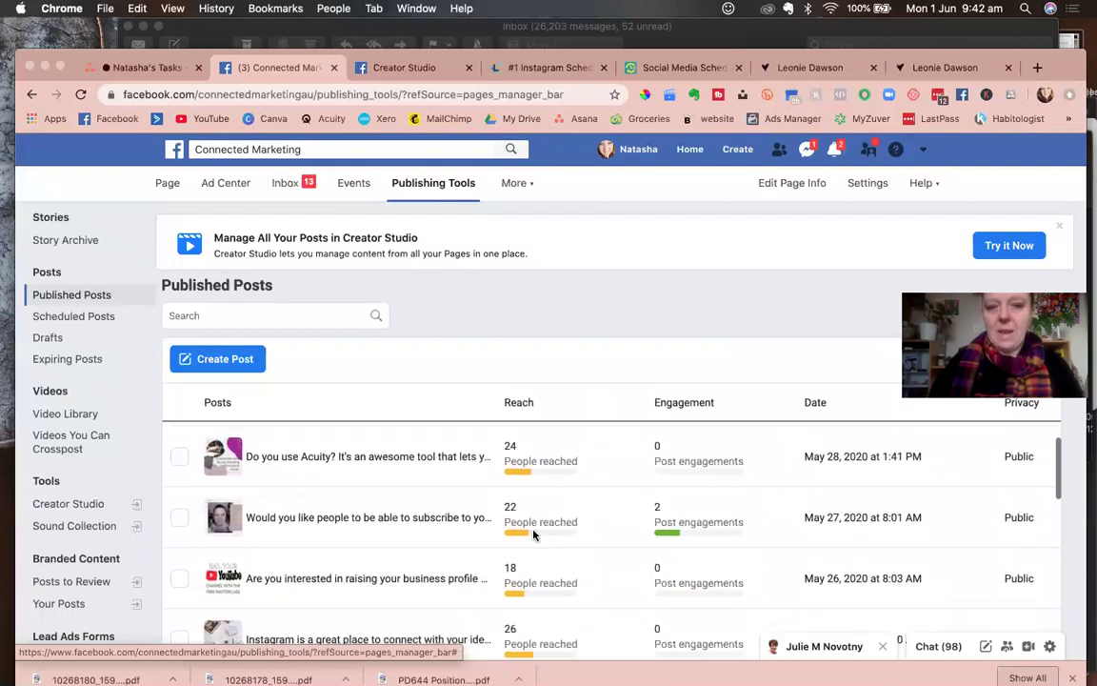
scroll(534, 536, "down", 4)
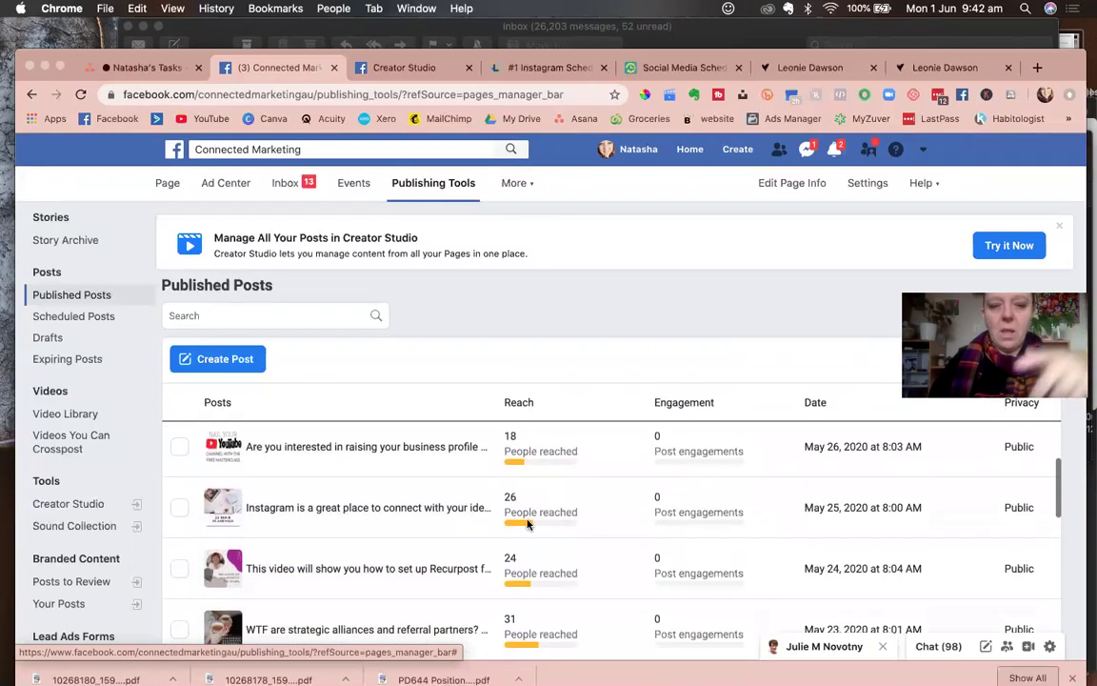
scroll(519, 493, "down", 1)
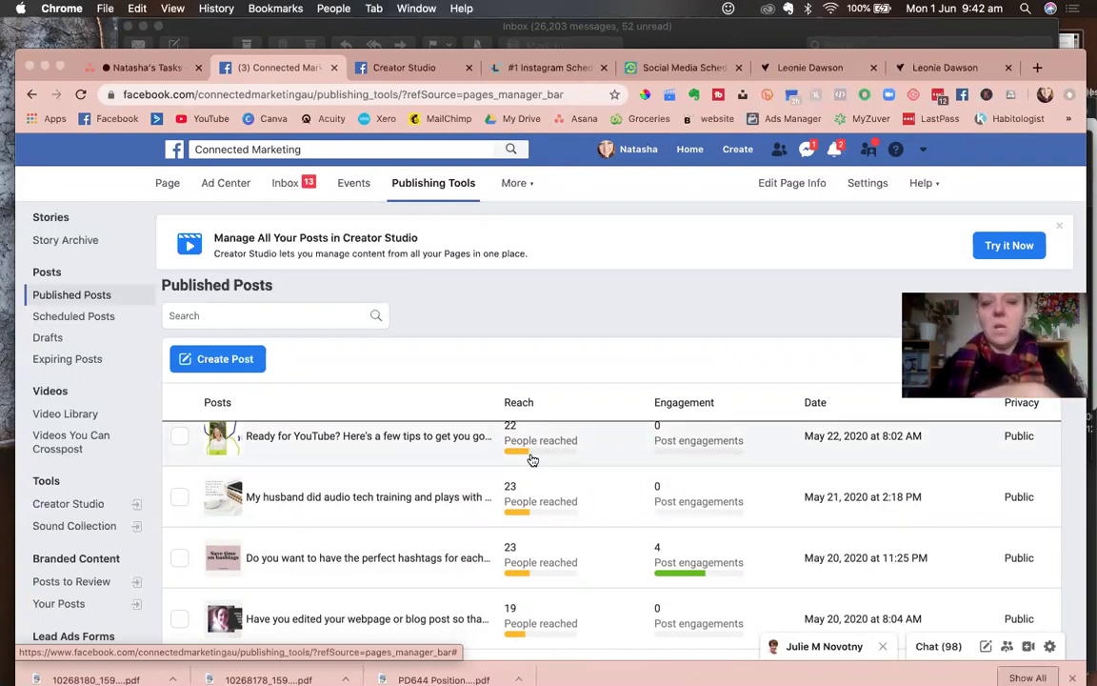
scroll(531, 460, "up", 5)
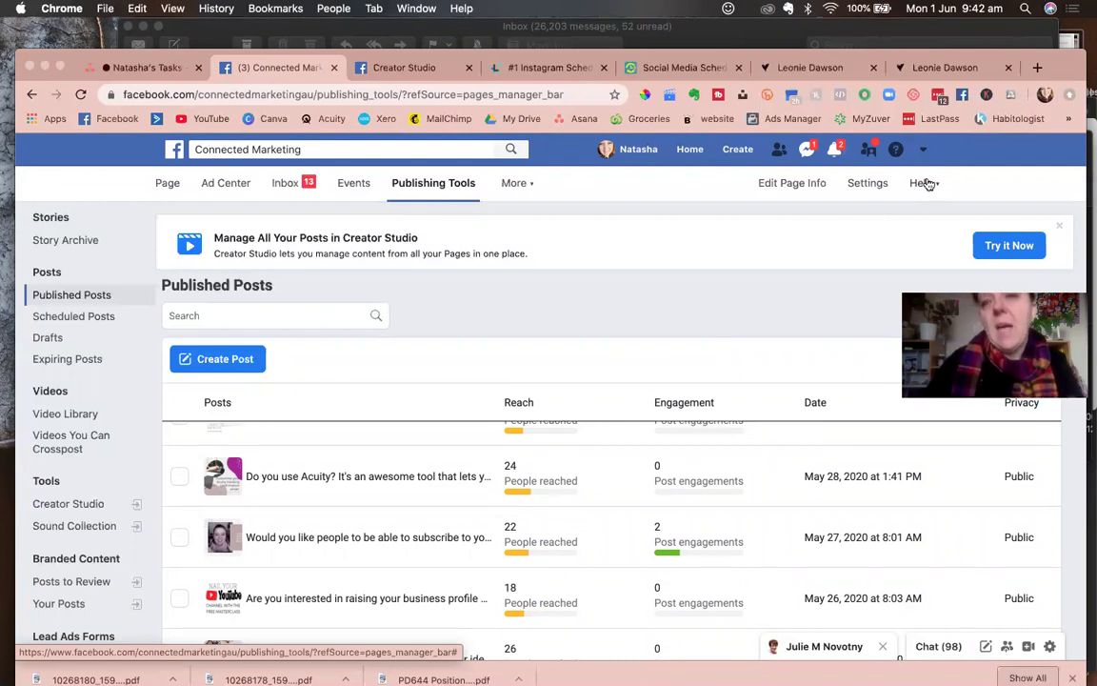
left_click_drag(1057, 75, 1058, 117)
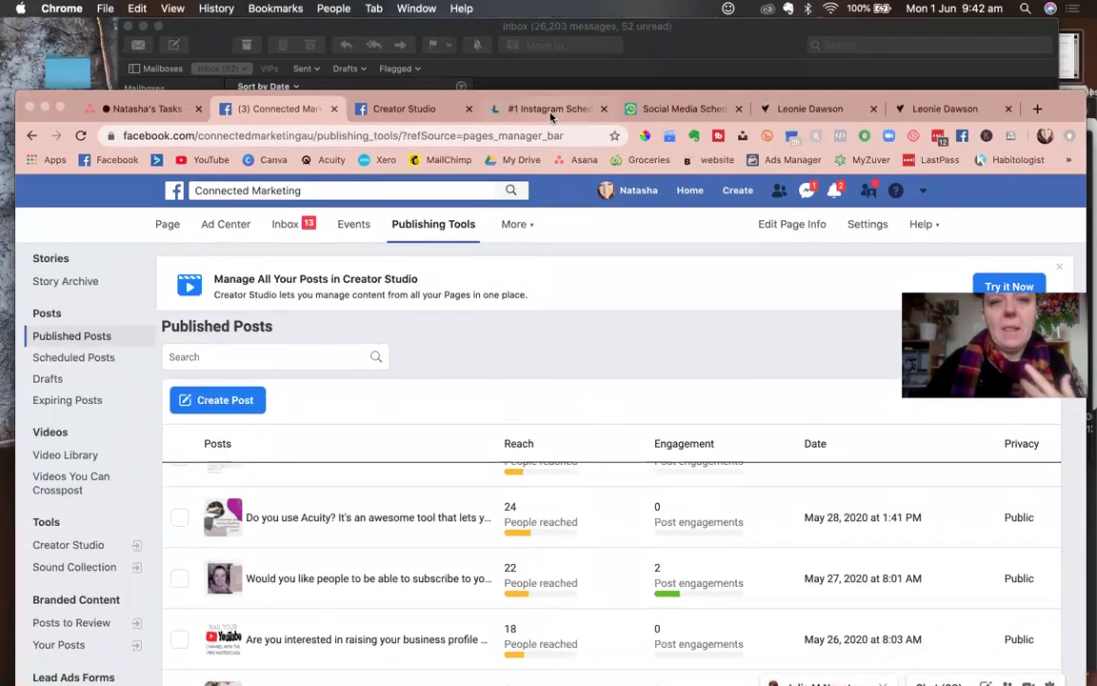
left_click(498, 105)
left_click(684, 115)
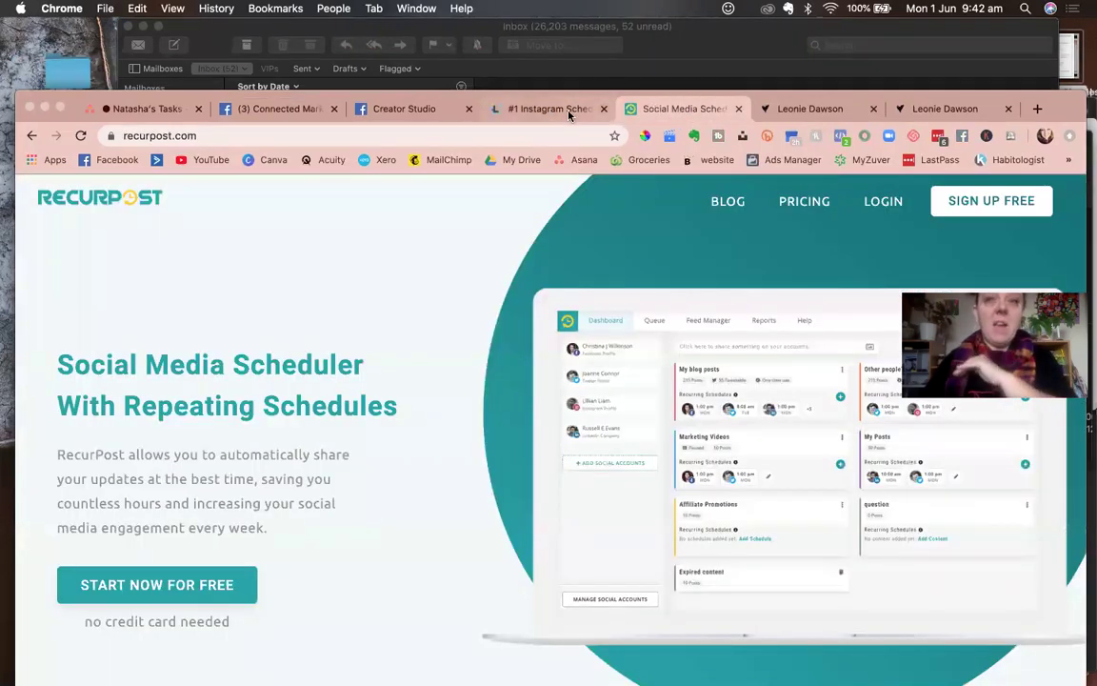
left_click(427, 114)
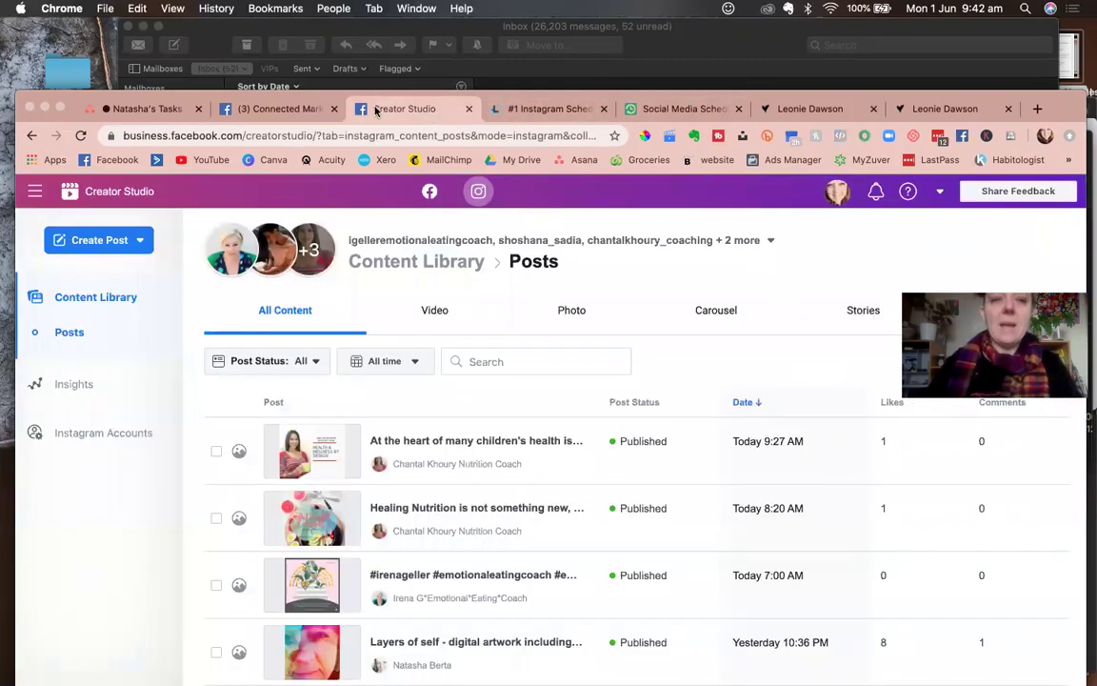
left_click(296, 115)
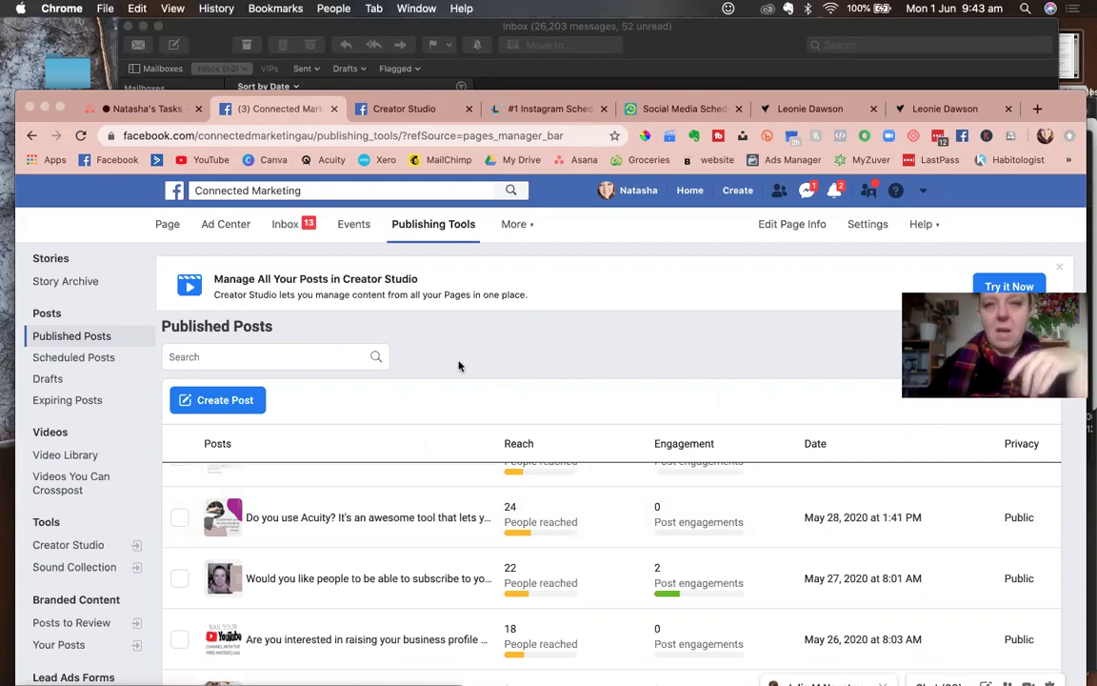
scroll(422, 497, "down", 2)
scroll(426, 496, "up", 5)
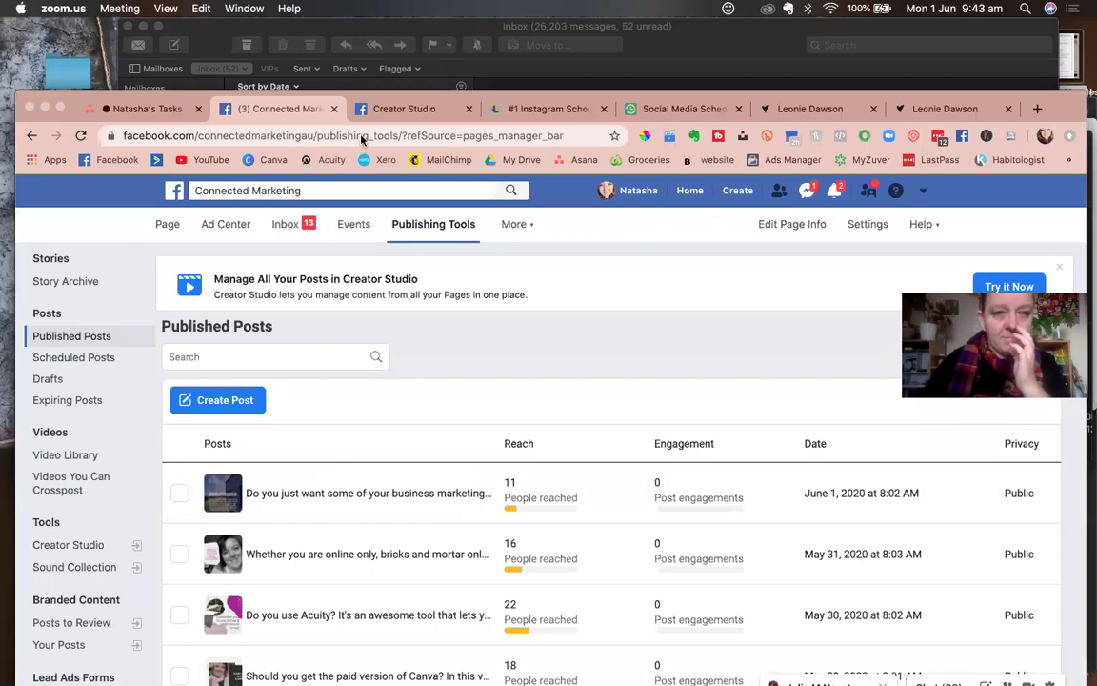
left_click_drag(191, 95, 190, 43)
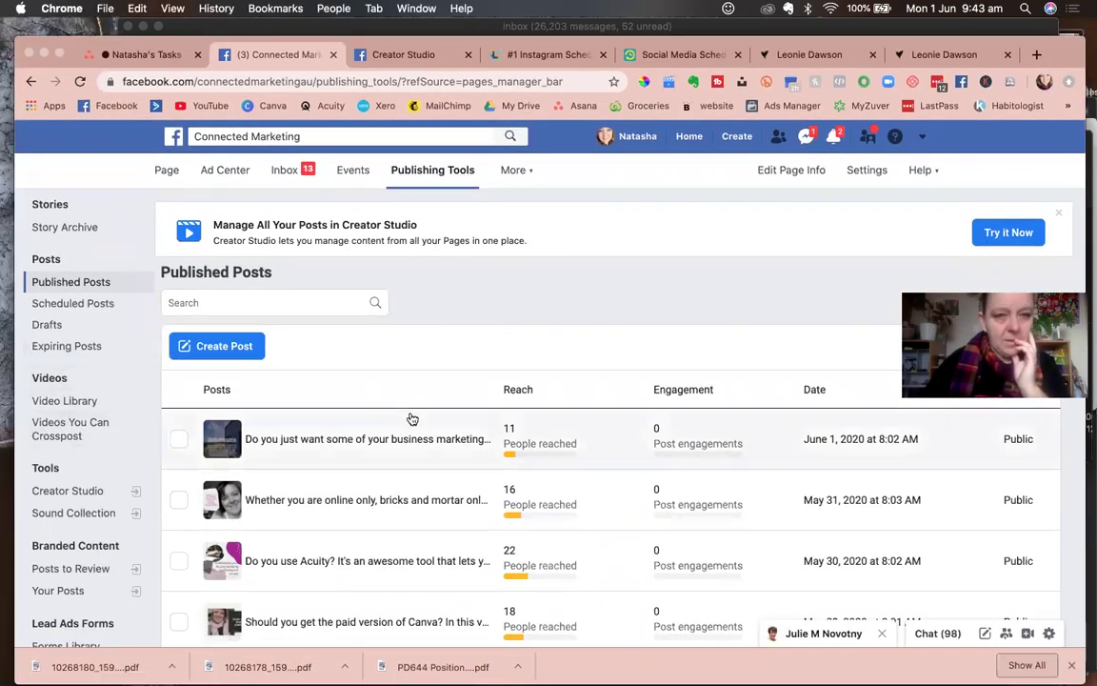
Check the Page's single scheduled post, then move to its content in Creator Studio via Try it Now.
left_click(79, 305)
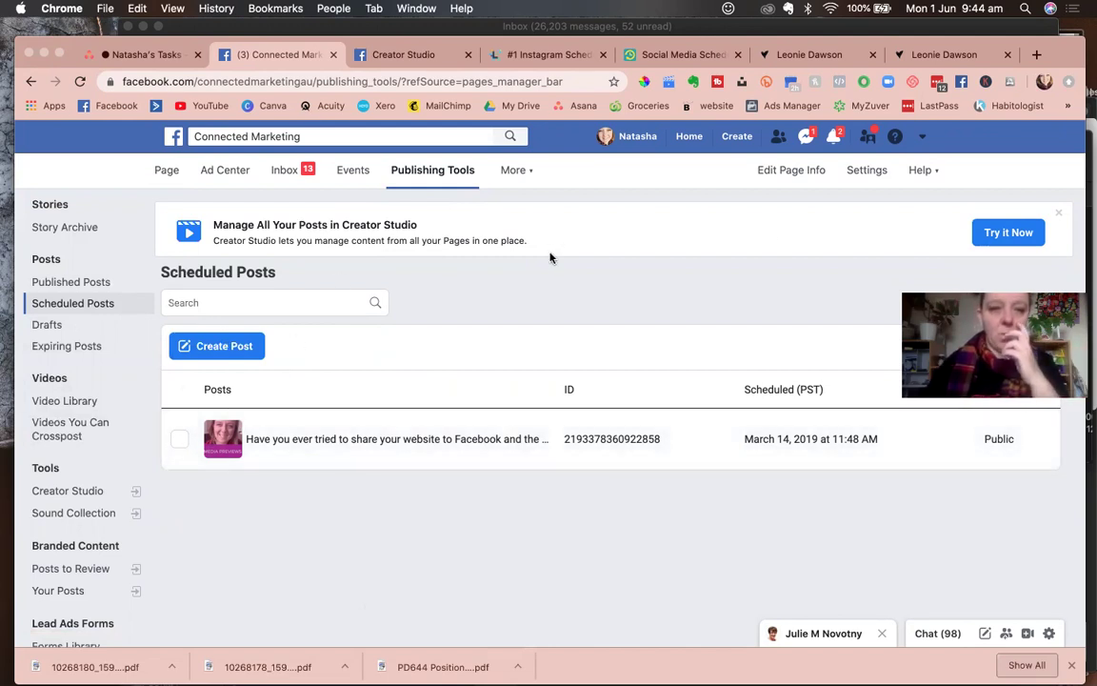
left_click(987, 230)
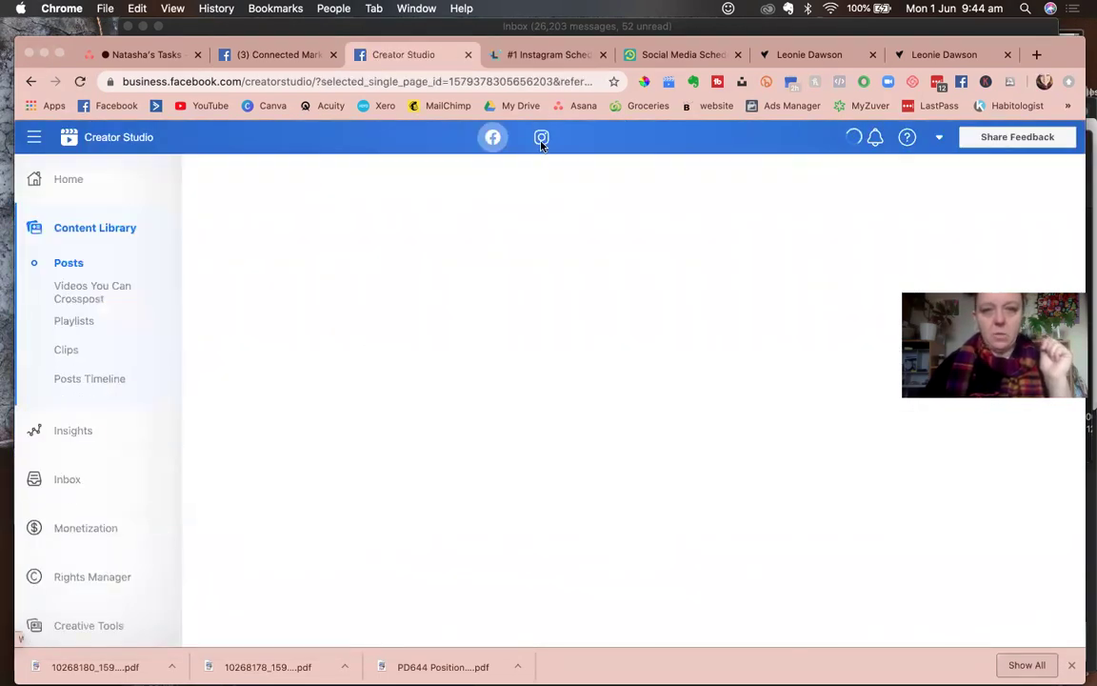
Filter Creator Studio's Instagram posts to Scheduled status, which shows no results.
left_click(477, 139)
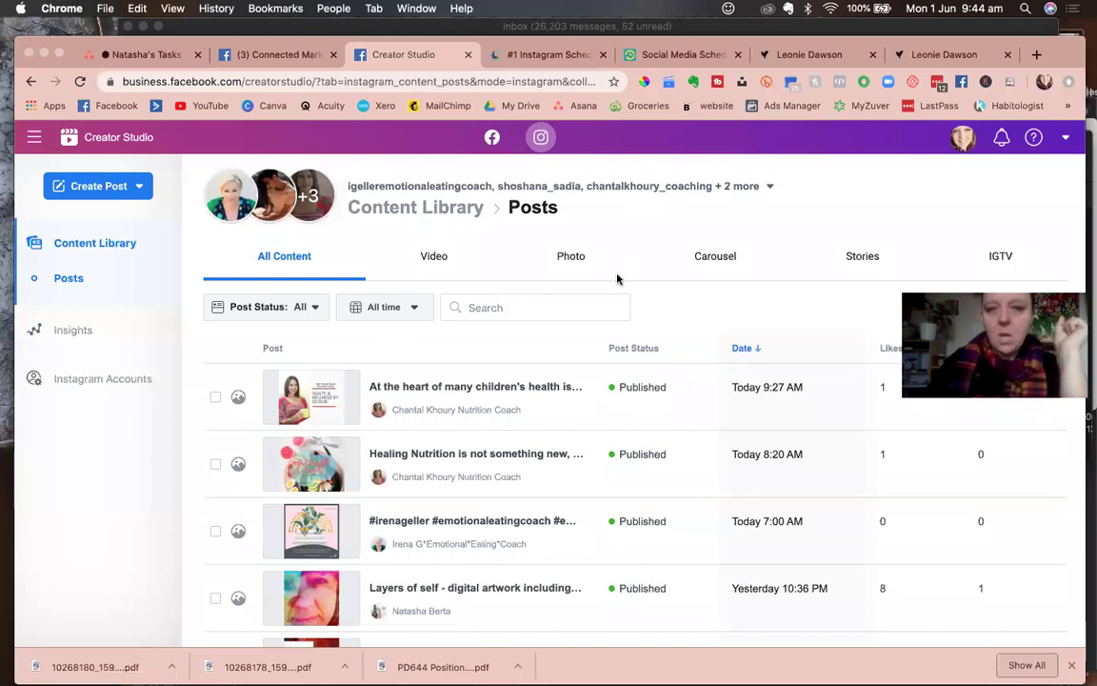
left_click(312, 309)
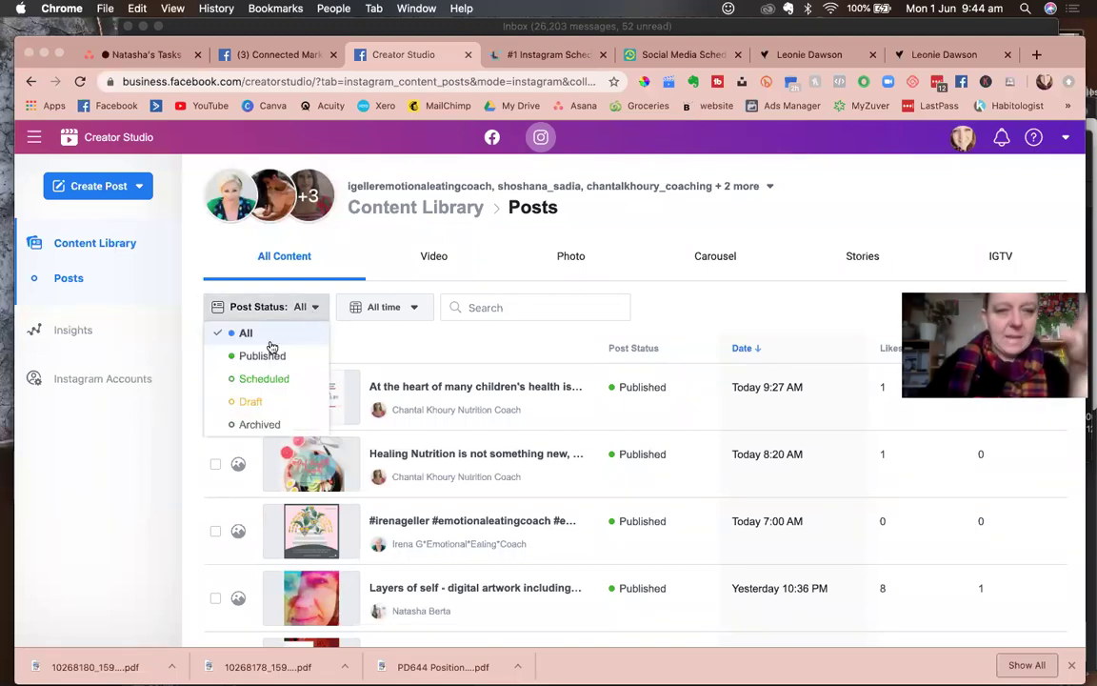
left_click(259, 381)
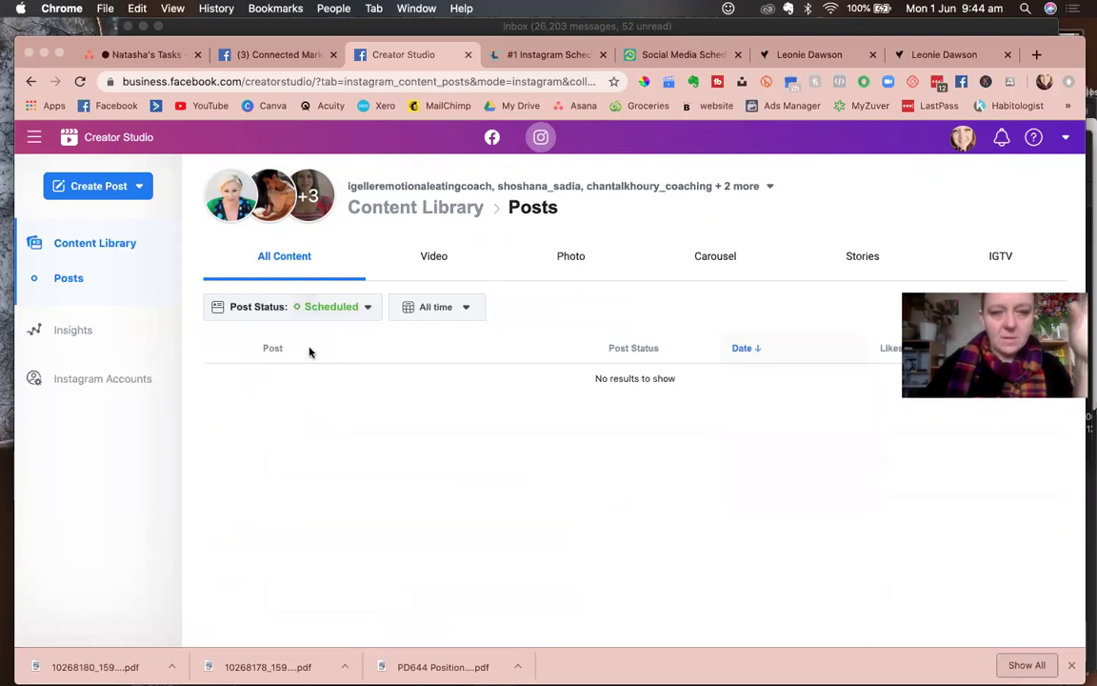